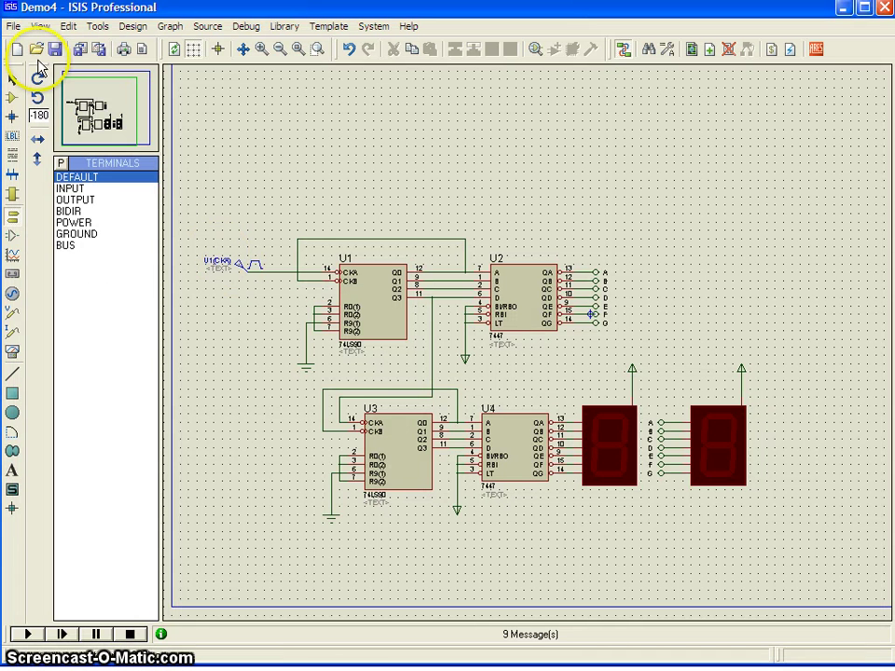
- Save Demo4, start a new design, and search the device library for 'ls164'
{"action": "left_click", "coordinate": [17, 48]}
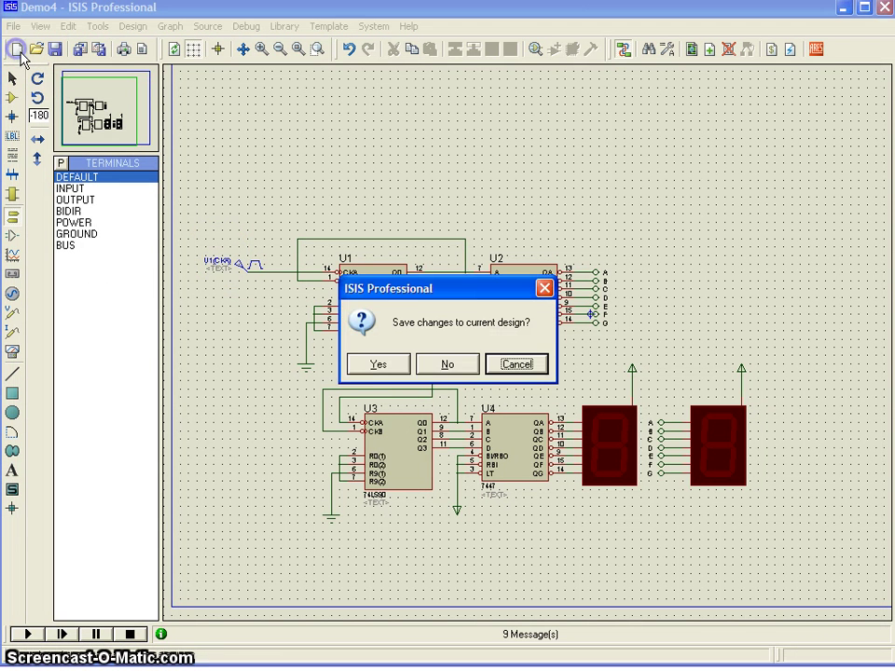
{"action": "left_click", "coordinate": [372, 364]}
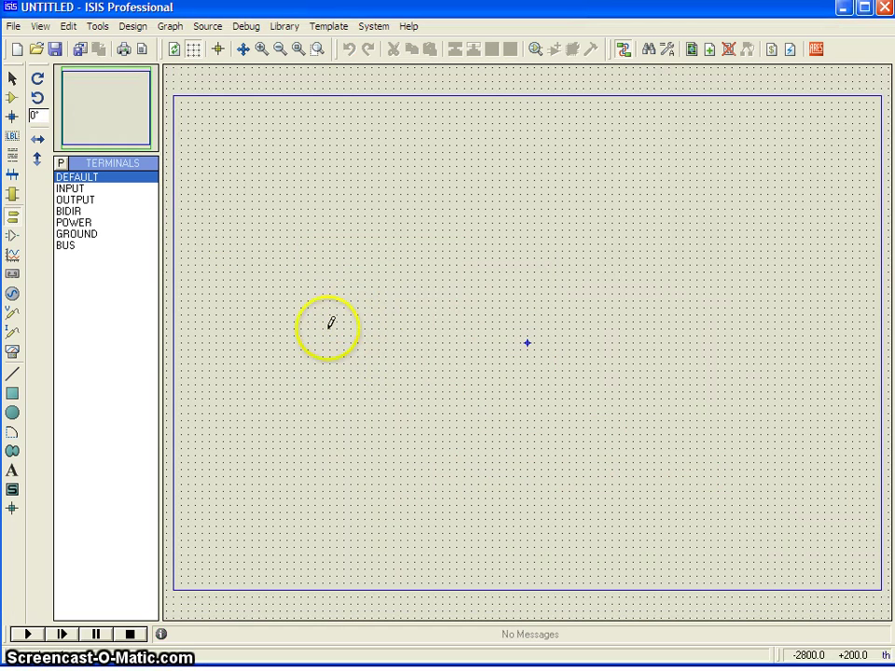
{"action": "left_click", "coordinate": [12, 96]}
{"action": "left_click", "coordinate": [60, 164]}
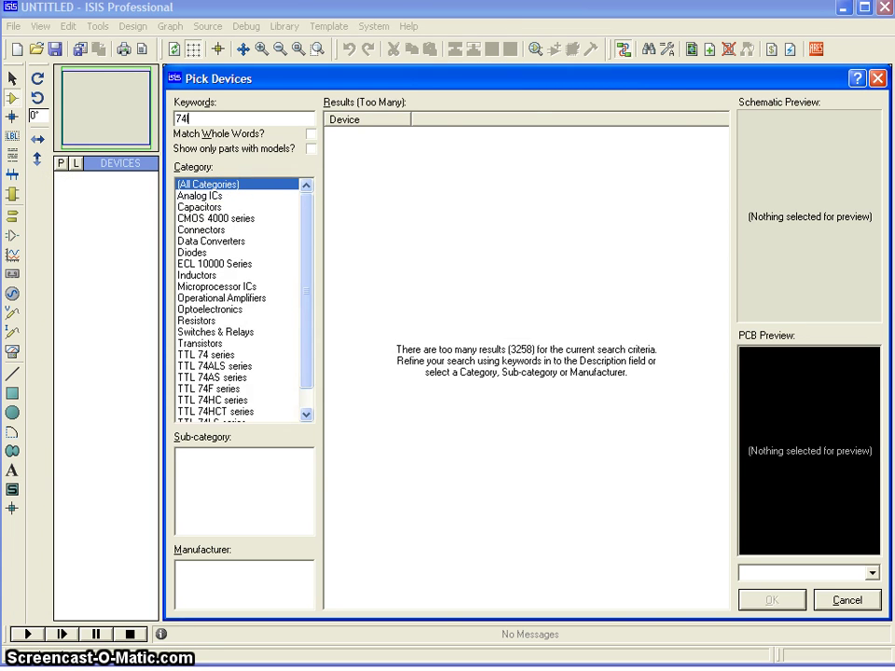
{"action": "type", "text": "ls1"}
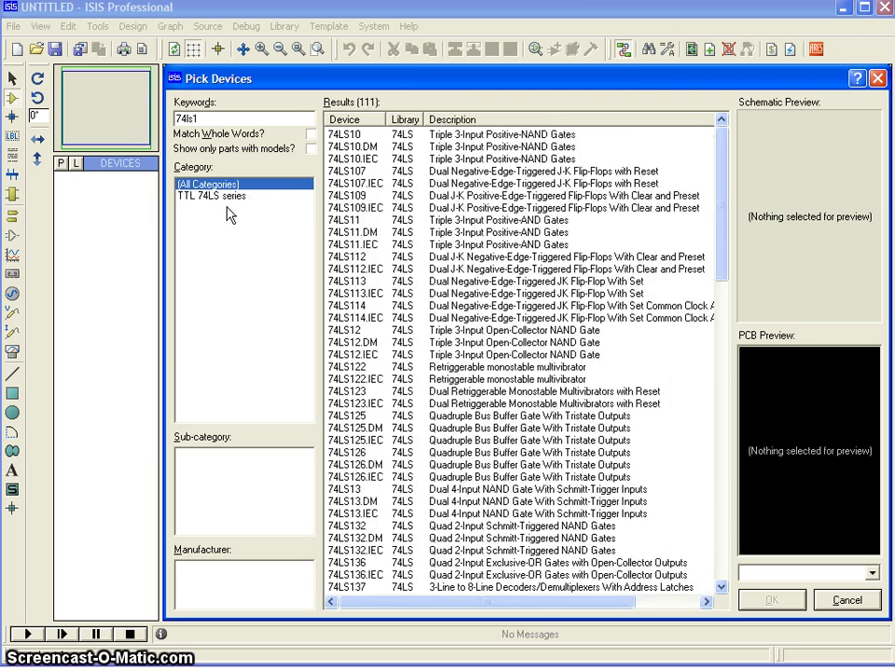
{"action": "type", "text": "64"}
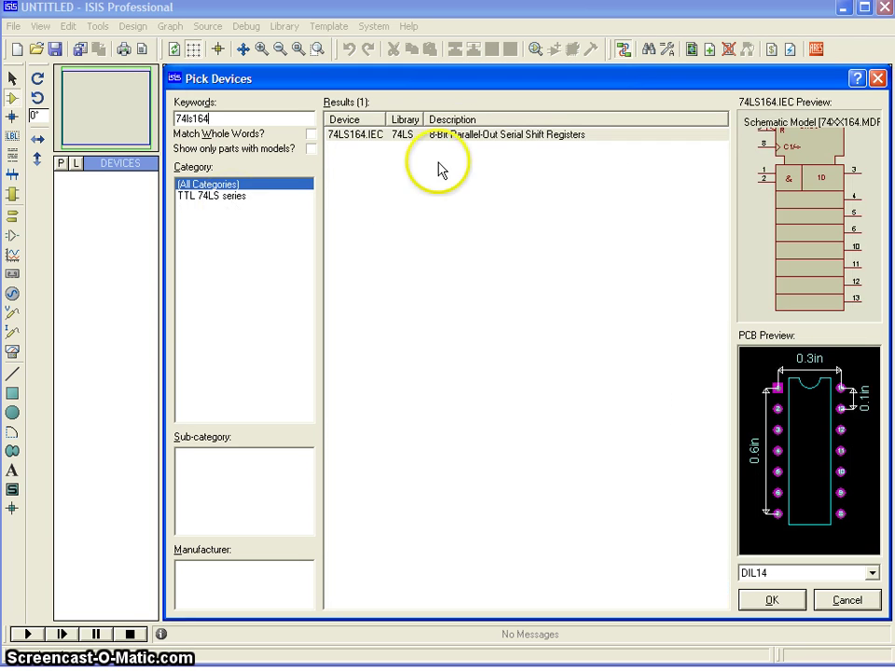
- Compare previews of the 74LS164.IEC, 74HC164.IEC and other 164 shift-register variants
{"action": "left_click", "coordinate": [441, 136]}
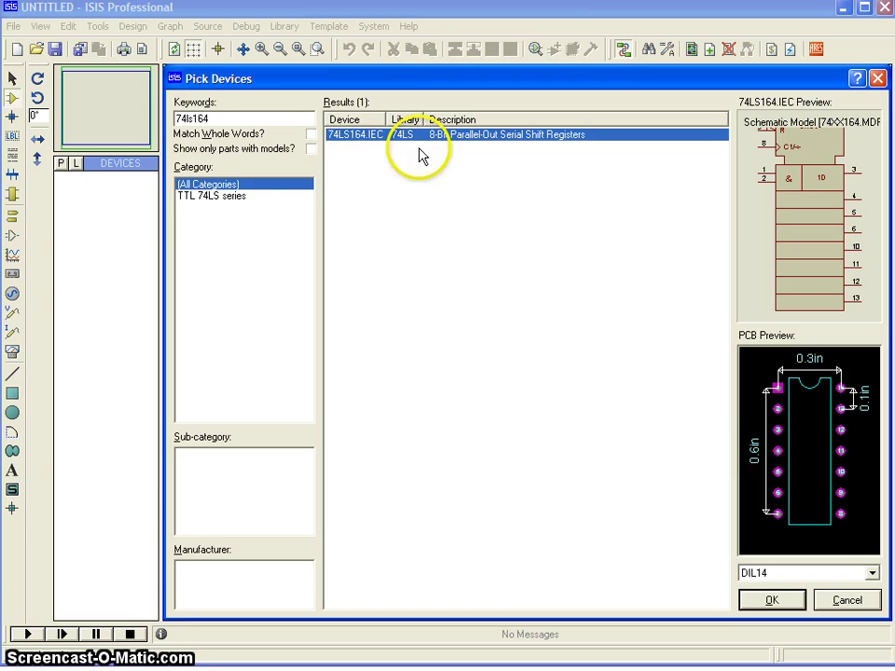
{"action": "left_click", "coordinate": [193, 119]}
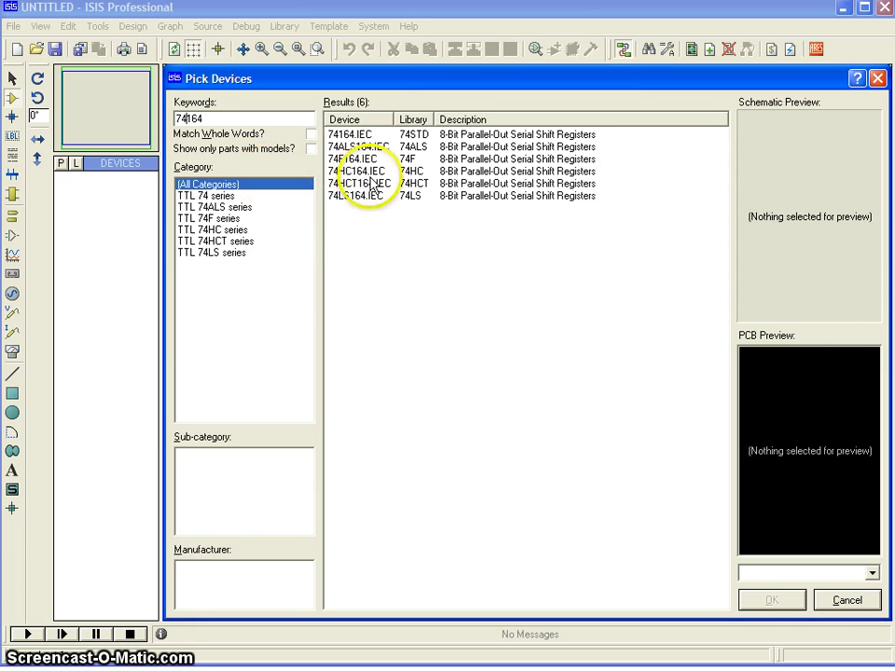
{"action": "left_click", "coordinate": [383, 197]}
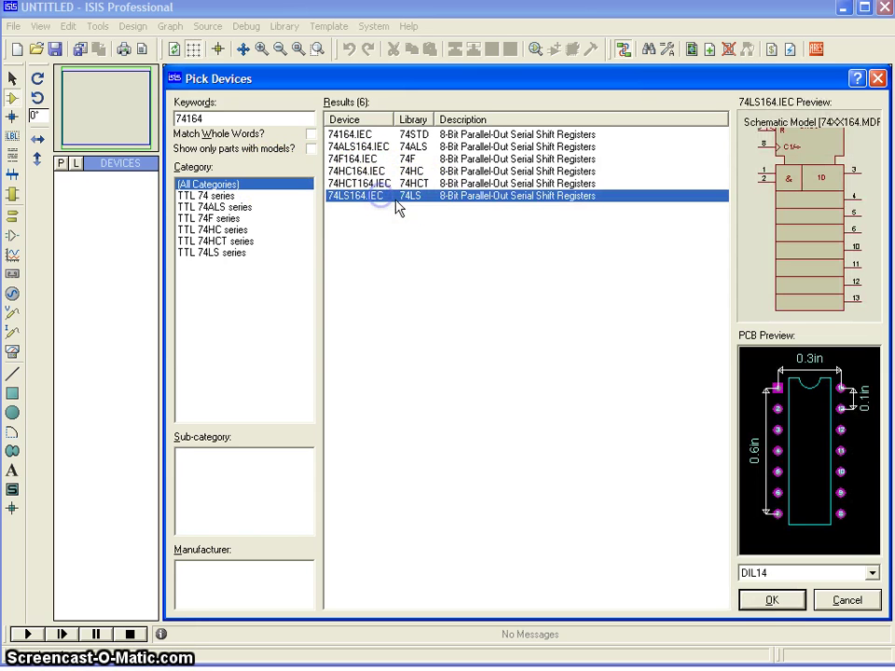
{"action": "left_click", "coordinate": [377, 183]}
{"action": "left_click", "coordinate": [375, 171]}
{"action": "left_click", "coordinate": [372, 158]}
{"action": "left_click", "coordinate": [363, 147]}
{"action": "left_click", "coordinate": [363, 171]}
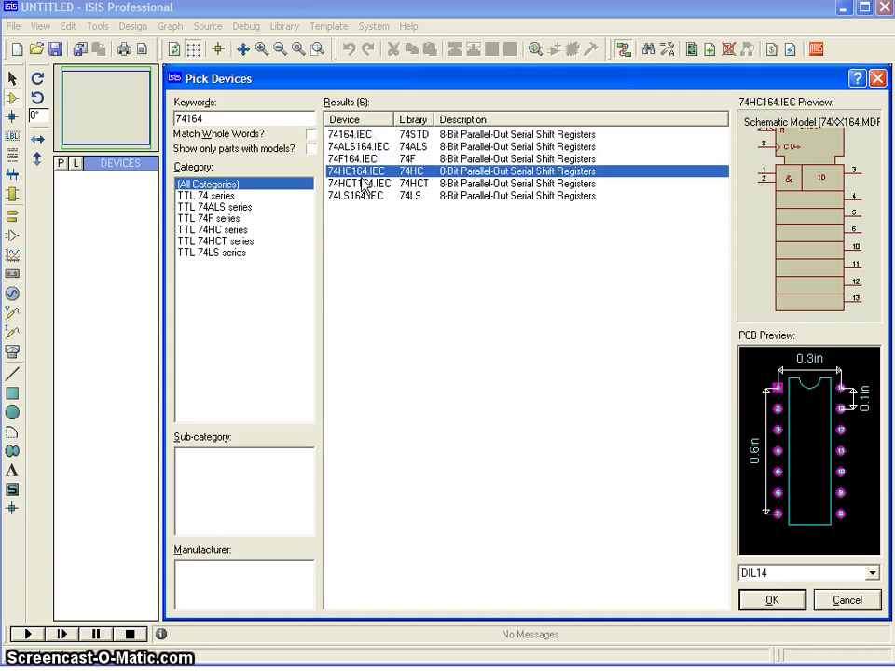
{"action": "left_click", "coordinate": [368, 196]}
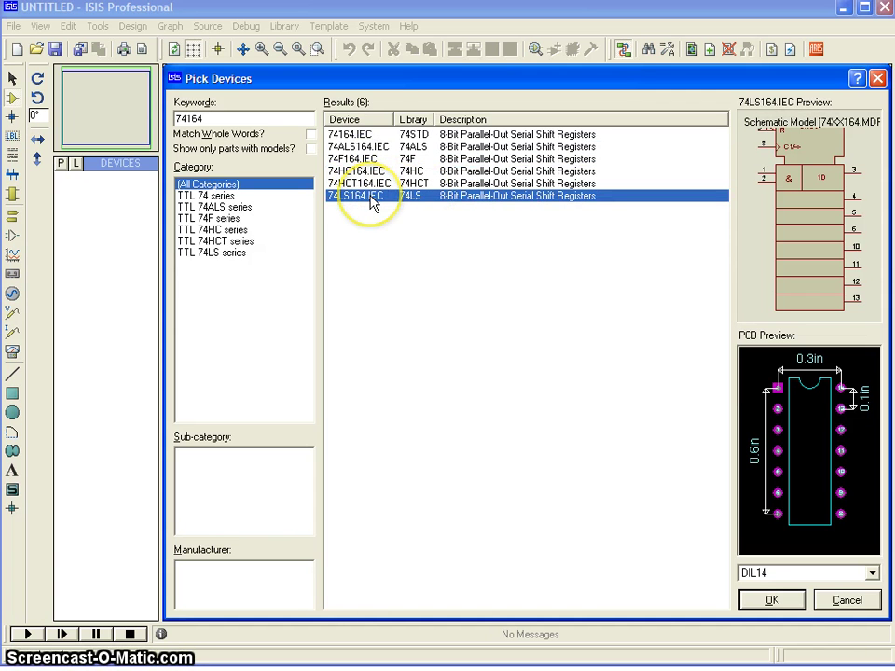
- Add the TTL 74-series 74164.IEC to the design and place it on the sheet as U1
{"action": "left_click", "coordinate": [213, 195]}
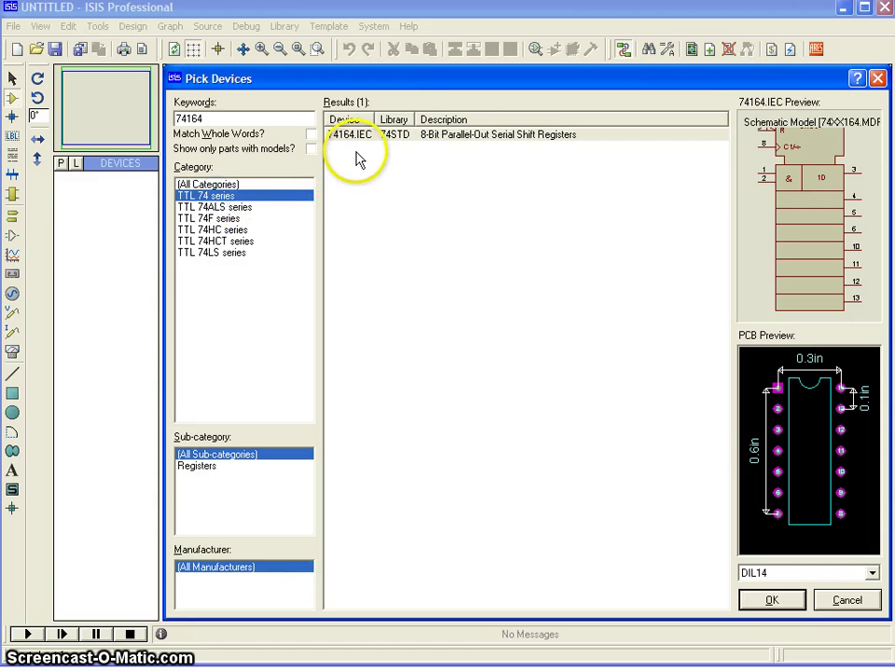
{"action": "left_click", "coordinate": [359, 137]}
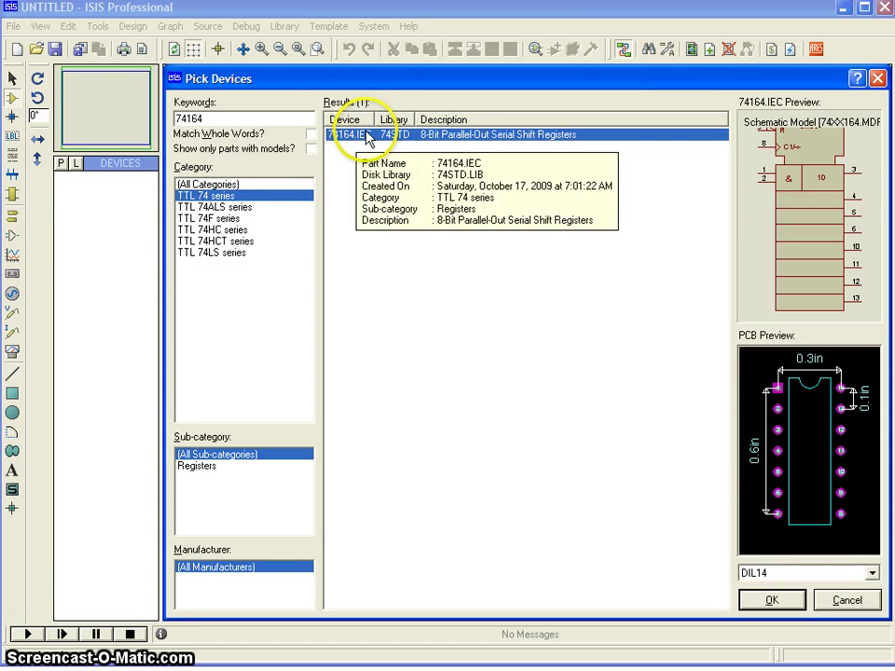
{"action": "double_click", "coordinate": [361, 140]}
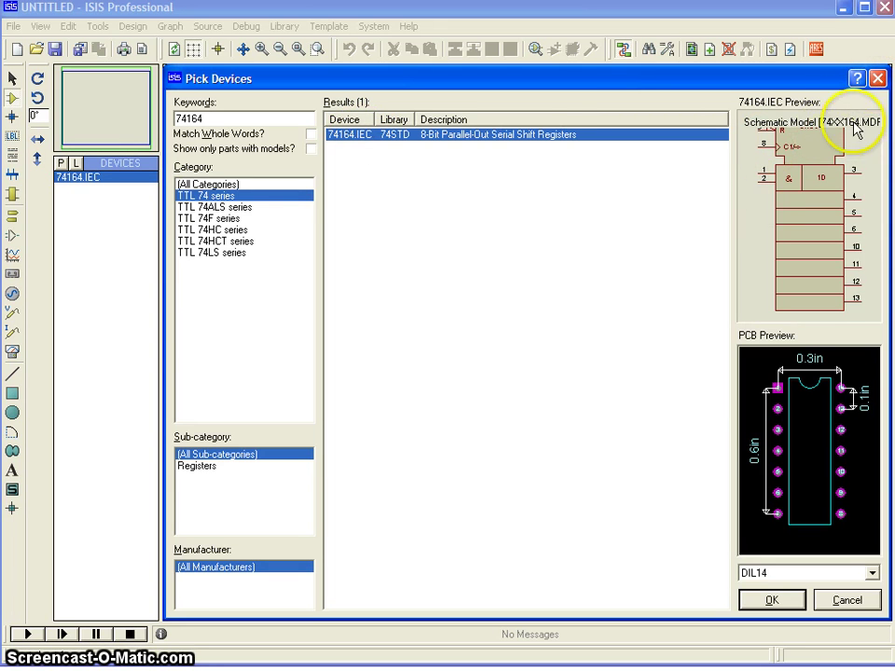
{"action": "left_click", "coordinate": [877, 78]}
{"action": "left_click", "coordinate": [355, 235]}
{"action": "scroll", "coordinate": [530, 343], "scroll_direction": "up", "scroll_amount": 3}
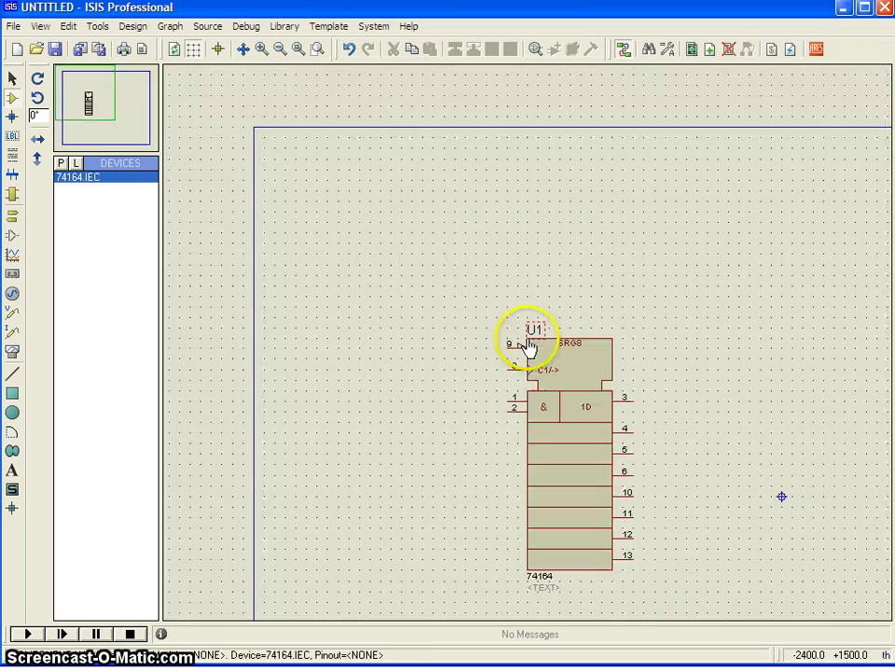
{"action": "scroll", "coordinate": [705, 419], "scroll_direction": "down", "scroll_amount": 1}
{"action": "scroll", "coordinate": [591, 443], "scroll_direction": "up", "scroll_amount": 1}
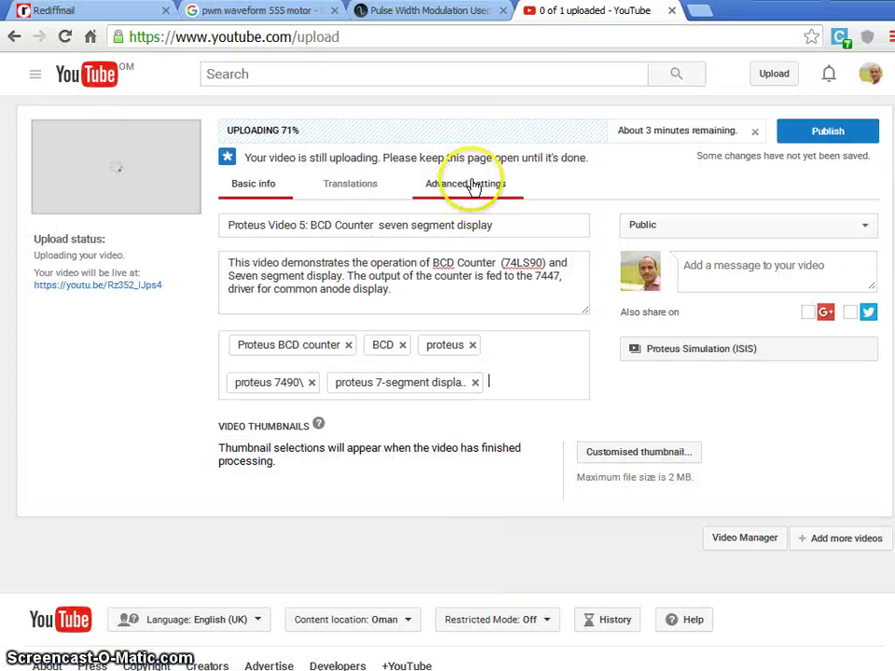
- Google '74ls164 datasheet' in a fresh Chrome tab
{"action": "left_click", "coordinate": [701, 13]}
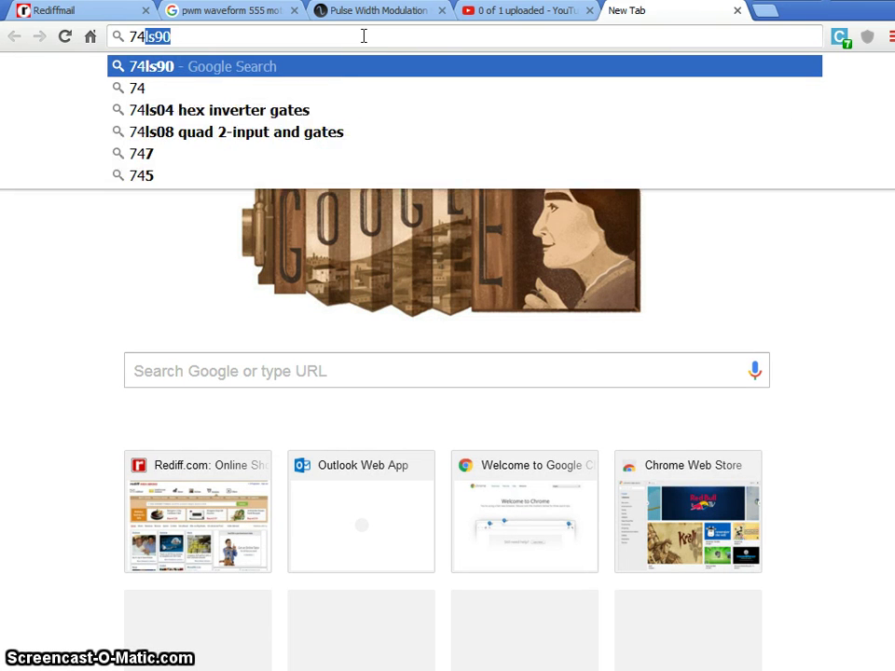
{"action": "type", "text": "ls1"}
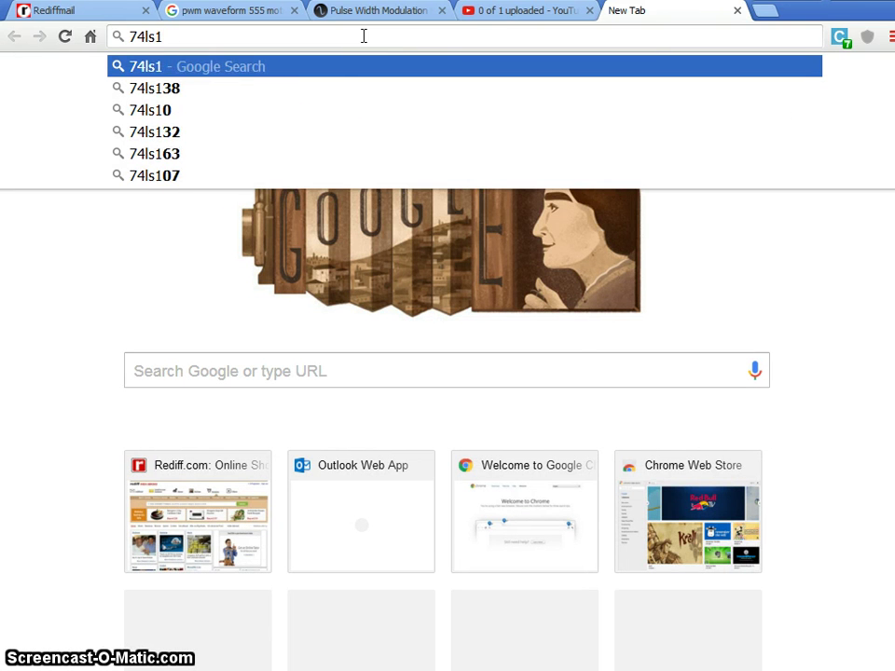
{"action": "type", "text": "64"}
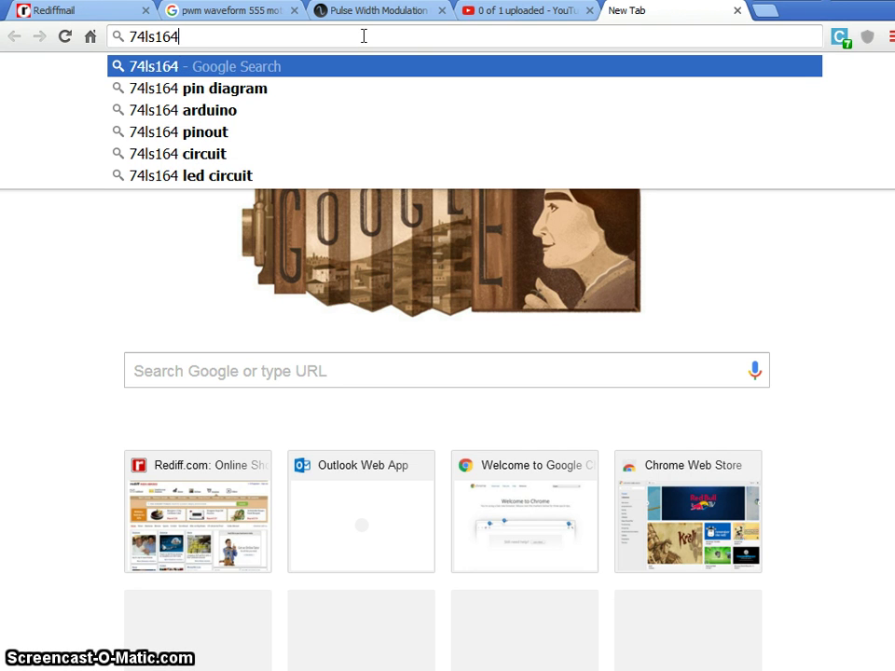
{"action": "key", "text": "BackSpace"}
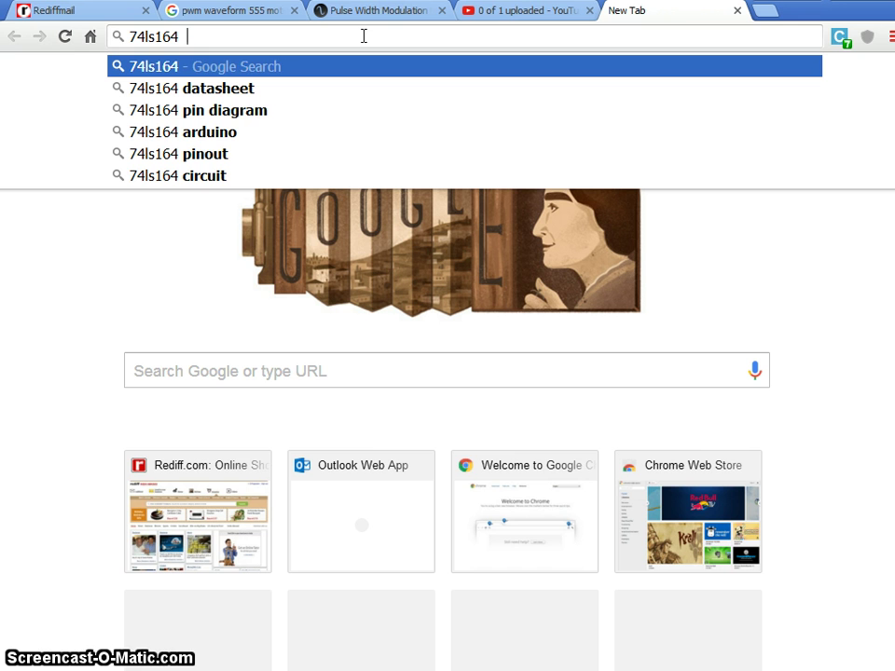
{"action": "type", "text": "datashee"}
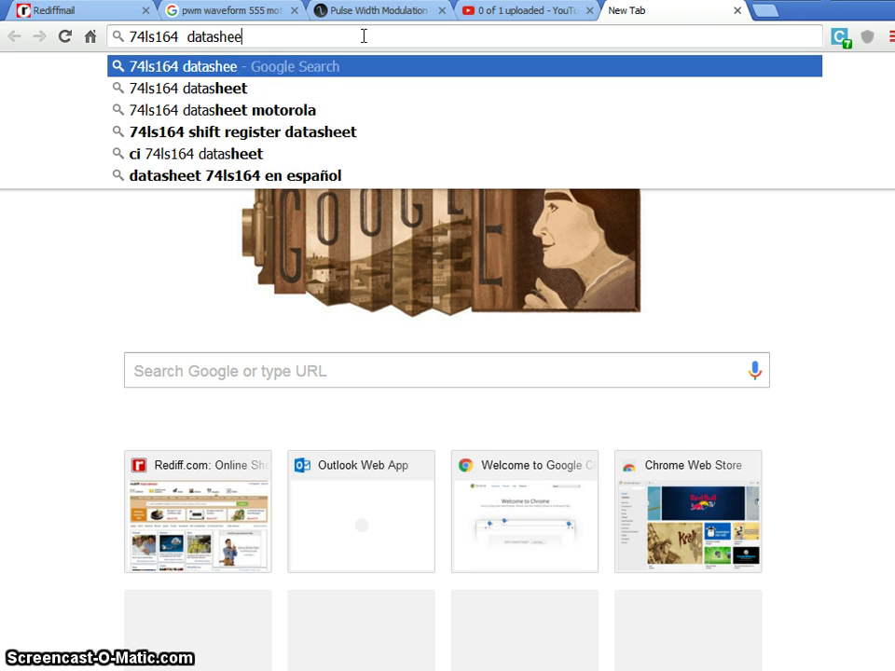
{"action": "type", "text": "t"}
{"action": "key", "text": "Return"}
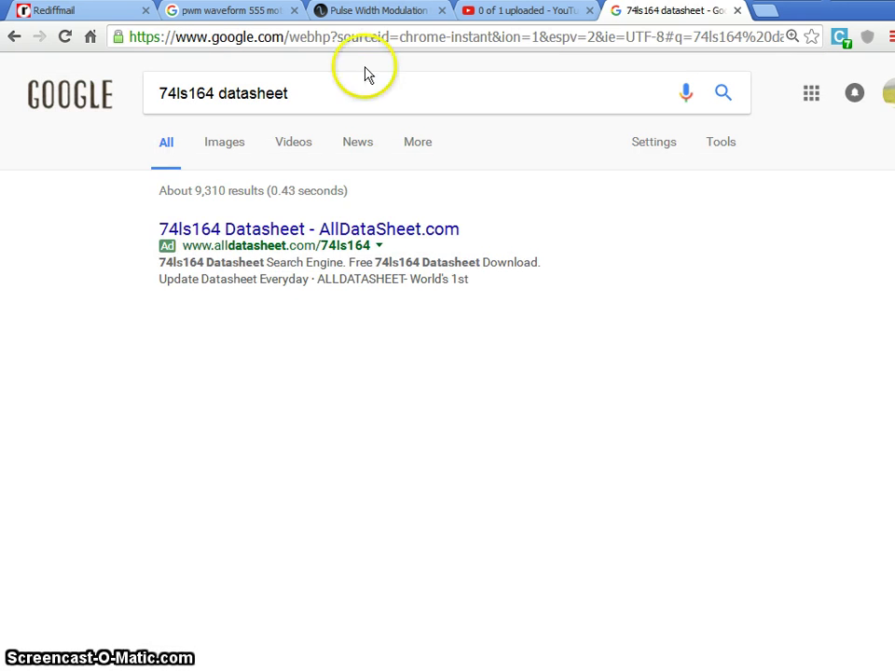
- Open the Texas Instruments SN74LS164 datasheet PDF and scroll down to the function table
{"action": "left_click", "coordinate": [339, 330]}
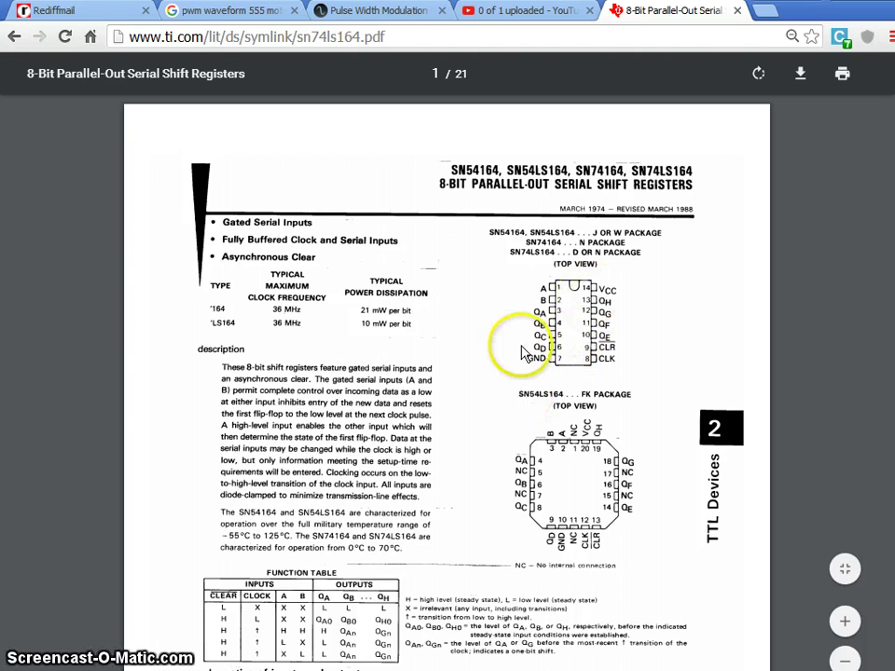
{"action": "scroll", "coordinate": [401, 401], "scroll_direction": "down", "scroll_amount": 3}
{"action": "scroll", "coordinate": [354, 410], "scroll_direction": "down", "scroll_amount": 1}
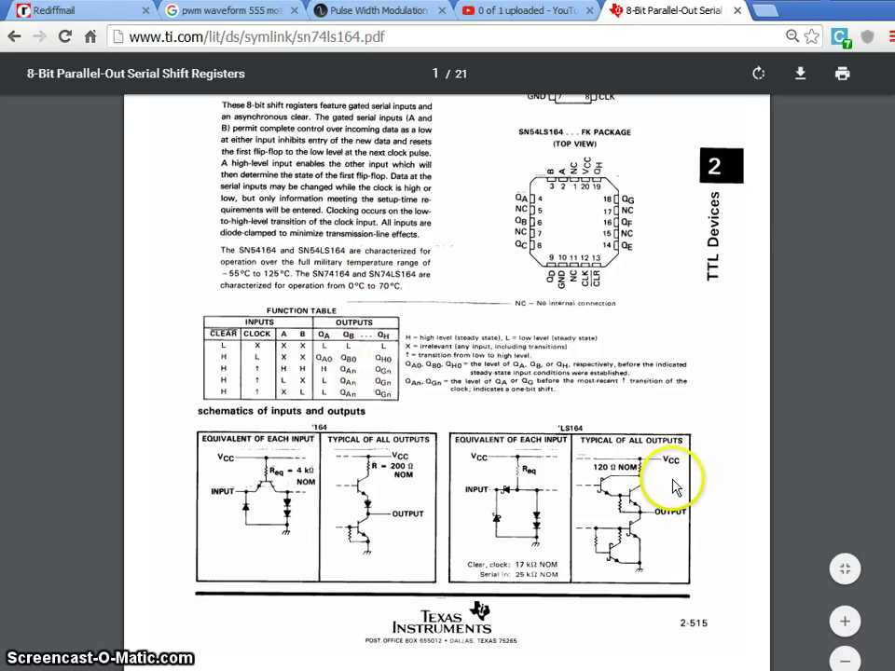
- Zoom the datasheet in four steps and highlight the QB output heading
{"action": "left_click", "coordinate": [845, 622]}
{"action": "left_click", "coordinate": [845, 622]}
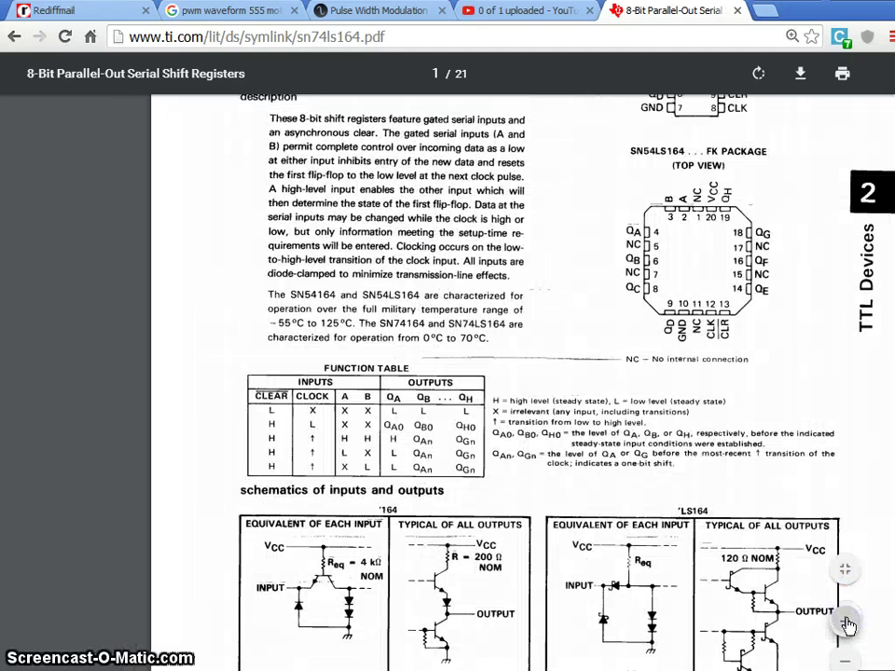
{"action": "left_click", "coordinate": [844, 623]}
{"action": "left_click", "coordinate": [845, 623]}
{"action": "left_click_drag", "start_coordinate": [570, 523], "coordinate": [583, 536]}
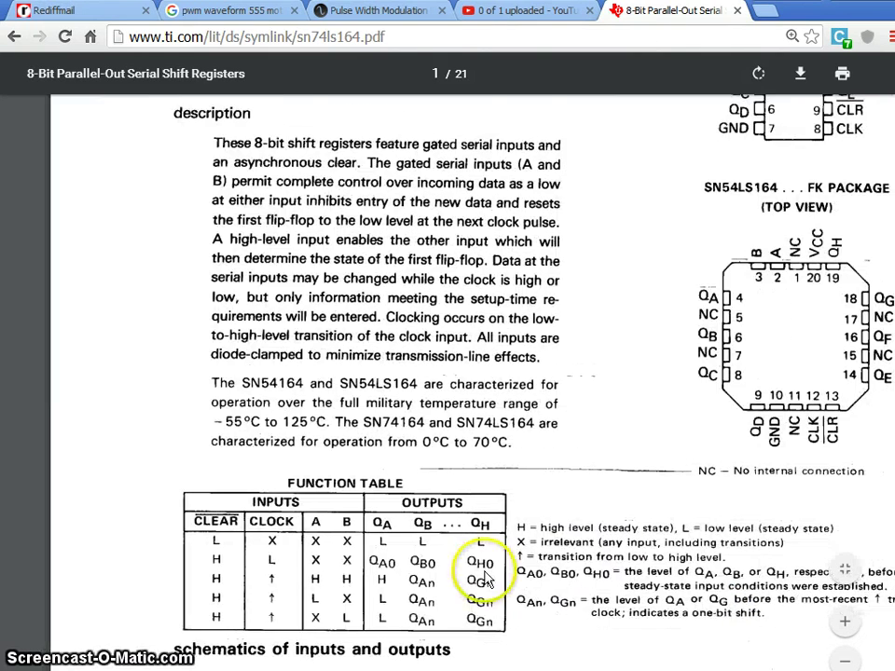
- Scroll through the rest of the 74LS164 datasheet, then switch back to the ISIS schematic
{"action": "scroll", "coordinate": [484, 522], "scroll_direction": "down", "scroll_amount": 3}
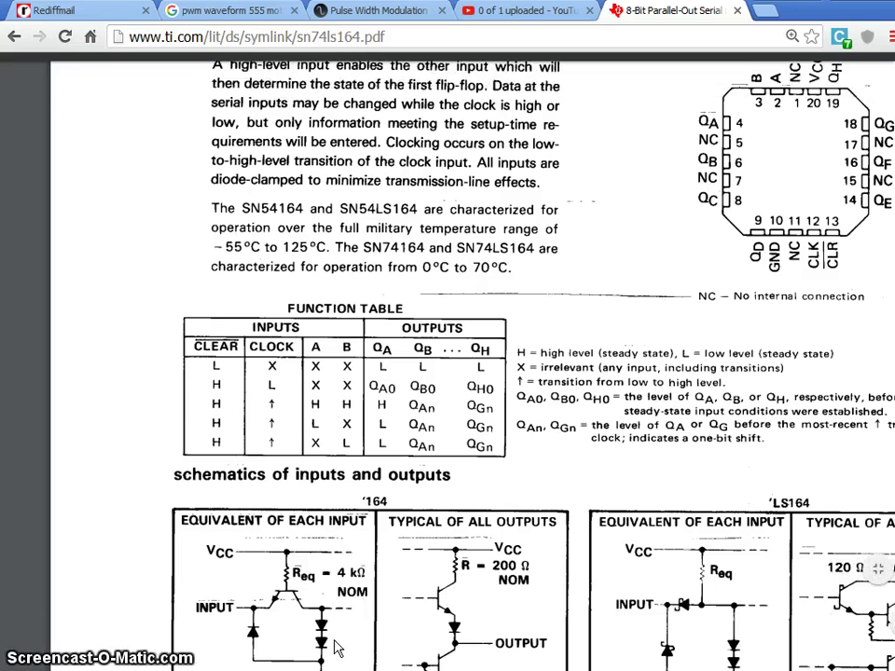
{"action": "key", "text": "alt+Tab"}
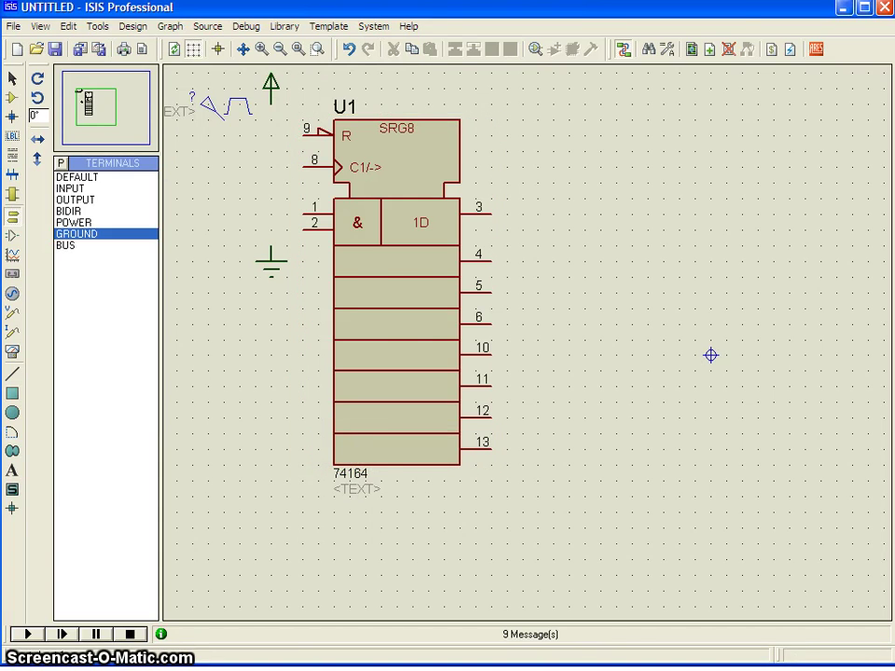
{"action": "key", "text": "alt+Tab"}
{"action": "scroll", "coordinate": [369, 591], "scroll_direction": "up", "scroll_amount": 4}
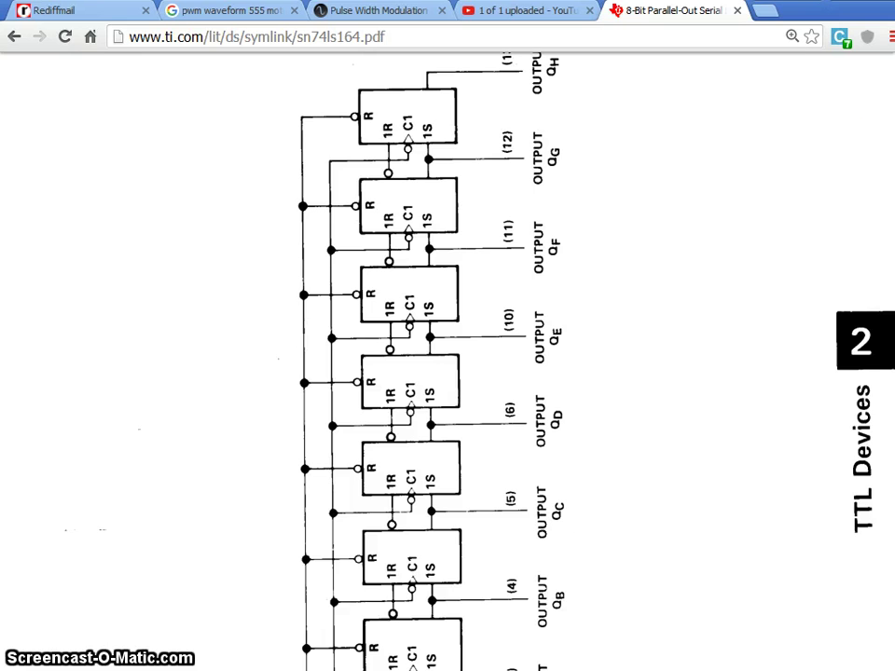
{"action": "scroll", "coordinate": [291, 247], "scroll_direction": "down", "scroll_amount": 2}
{"action": "scroll", "coordinate": [290, 247], "scroll_direction": "up", "scroll_amount": 8}
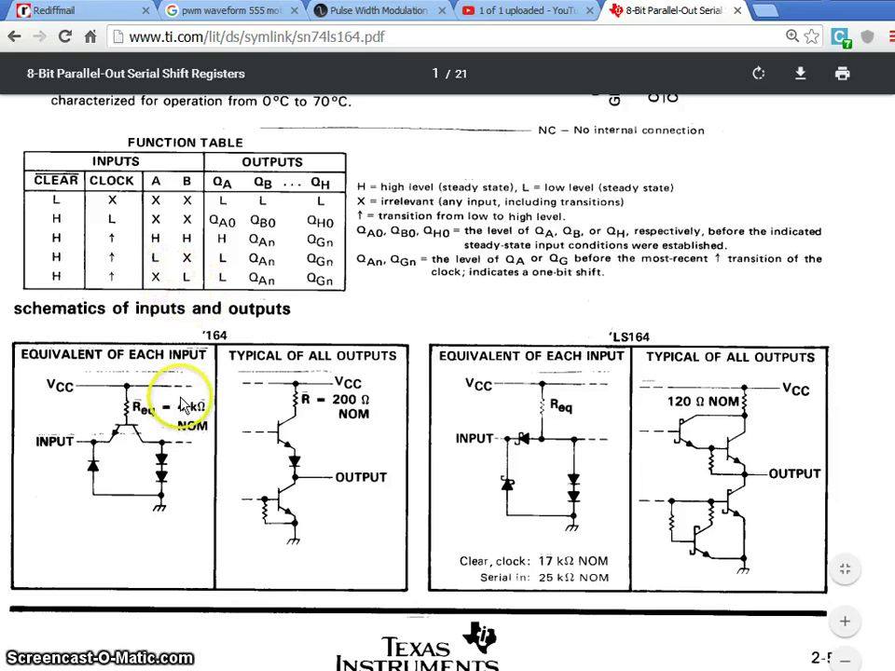
- Back in ISIS, wire the power terminal to U1's reset pin 9
{"action": "key", "text": "alt+Tab"}
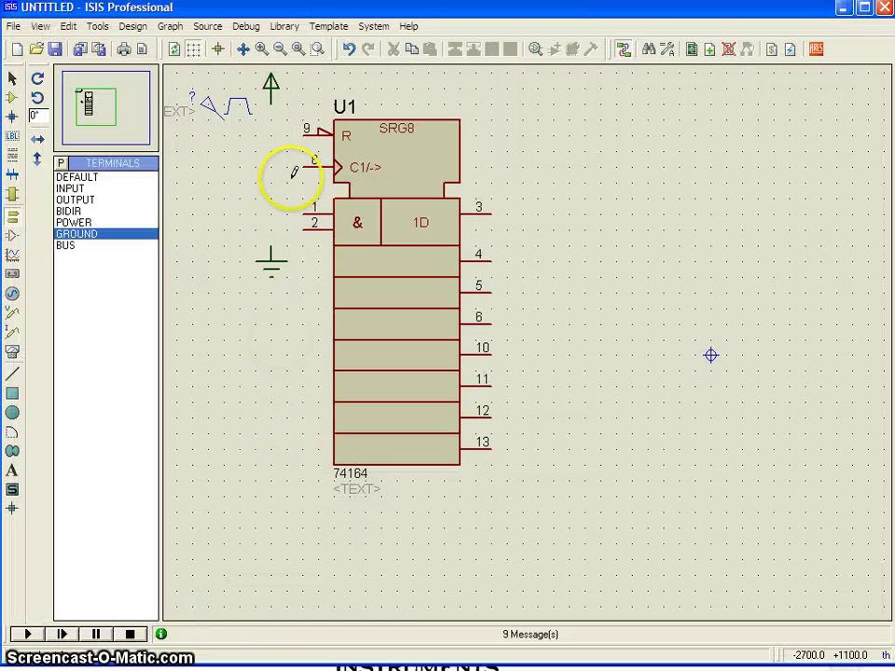
{"action": "left_click", "coordinate": [271, 135]}
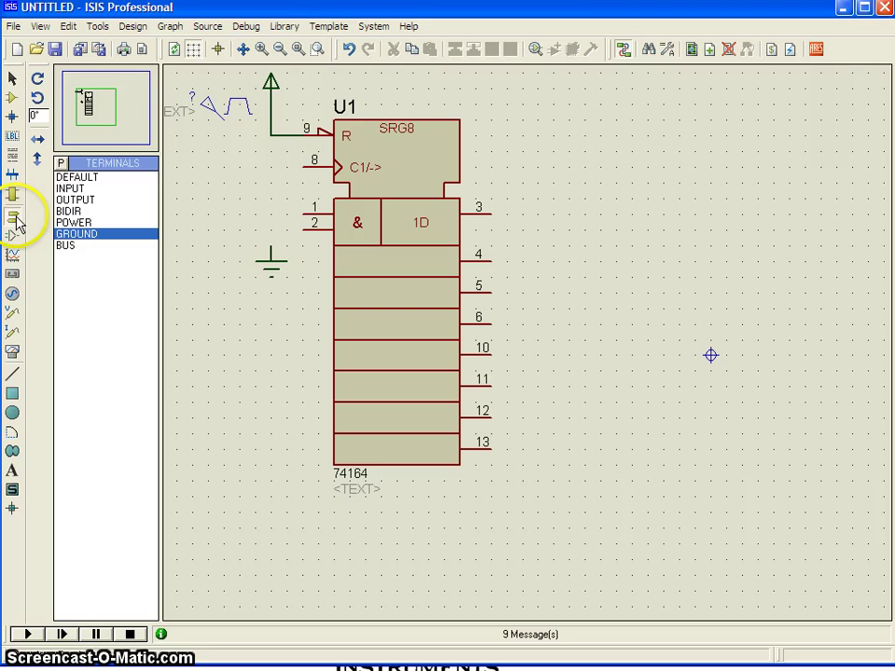
{"action": "left_click", "coordinate": [13, 293]}
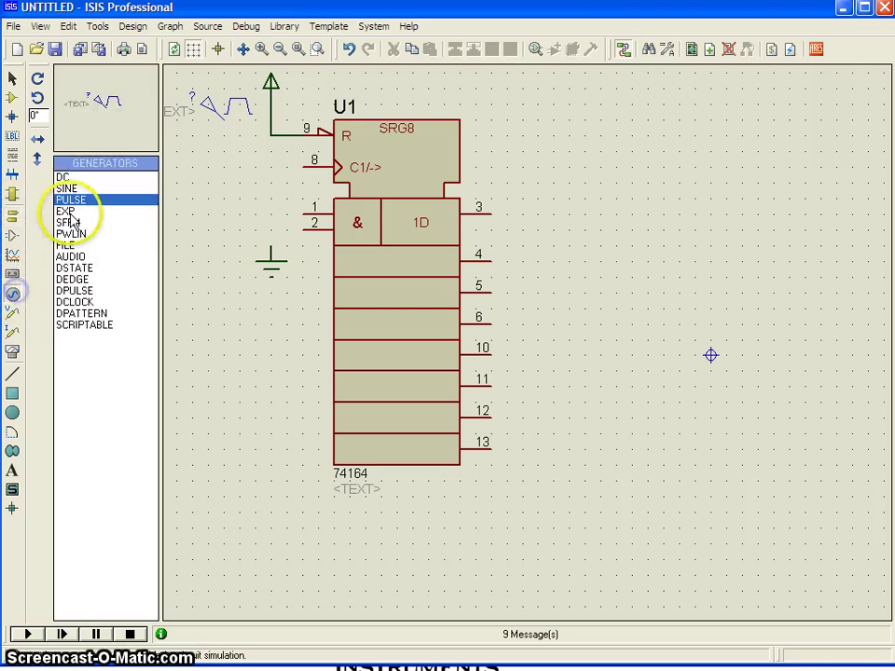
- Place a pulse generator at the top left and accept its 0–5 V, 1 Hz, 50% settings
{"action": "left_click", "coordinate": [234, 107]}
{"action": "left_click", "coordinate": [234, 107]}
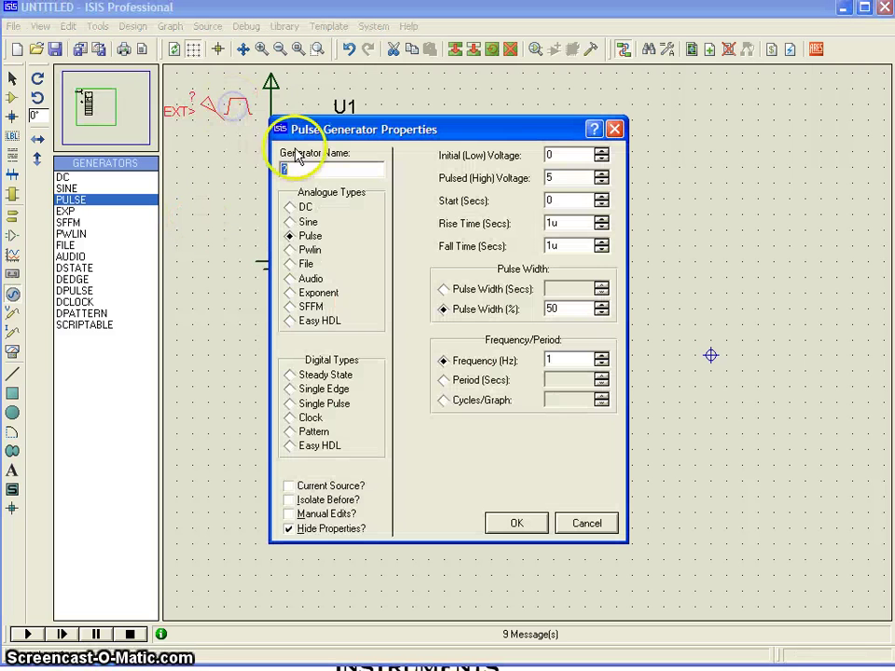
{"action": "left_click", "coordinate": [549, 155]}
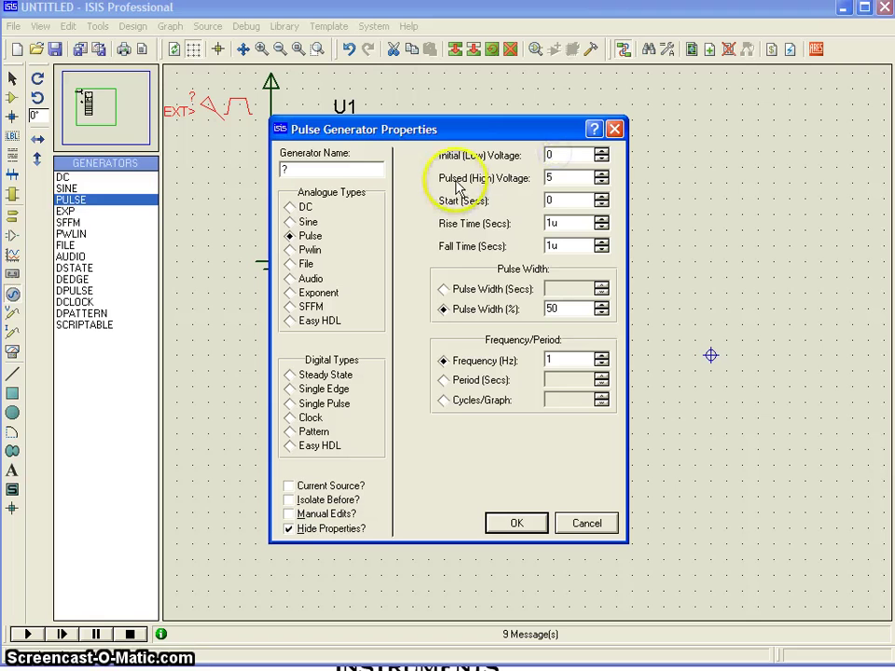
{"action": "left_click", "coordinate": [558, 176]}
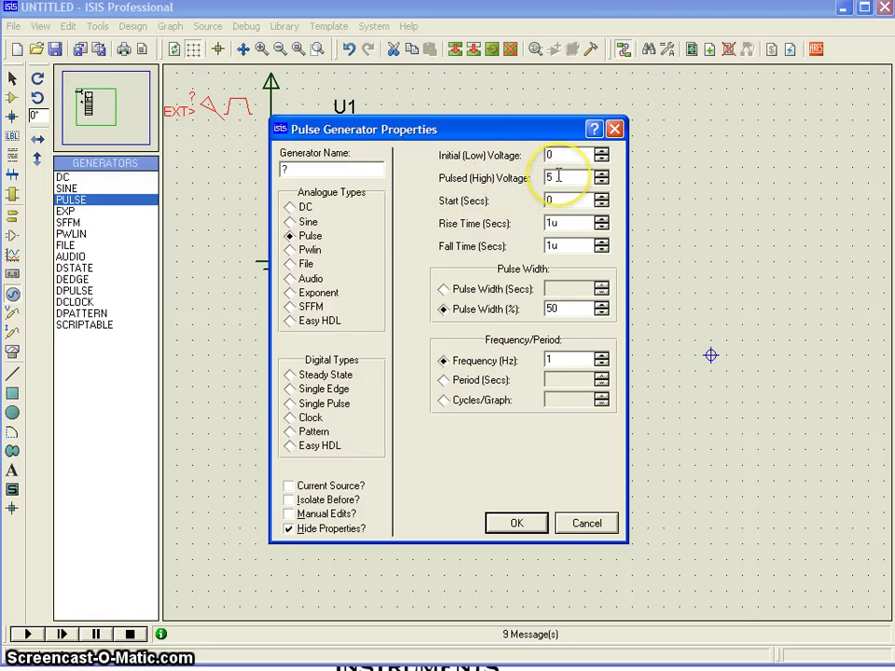
{"action": "left_click", "coordinate": [568, 362]}
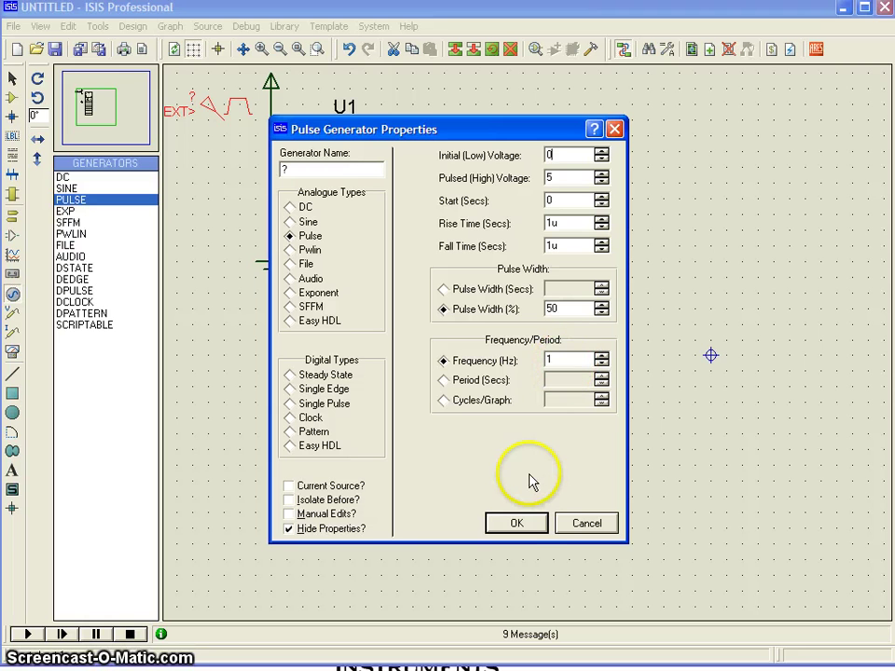
{"action": "left_click", "coordinate": [519, 524]}
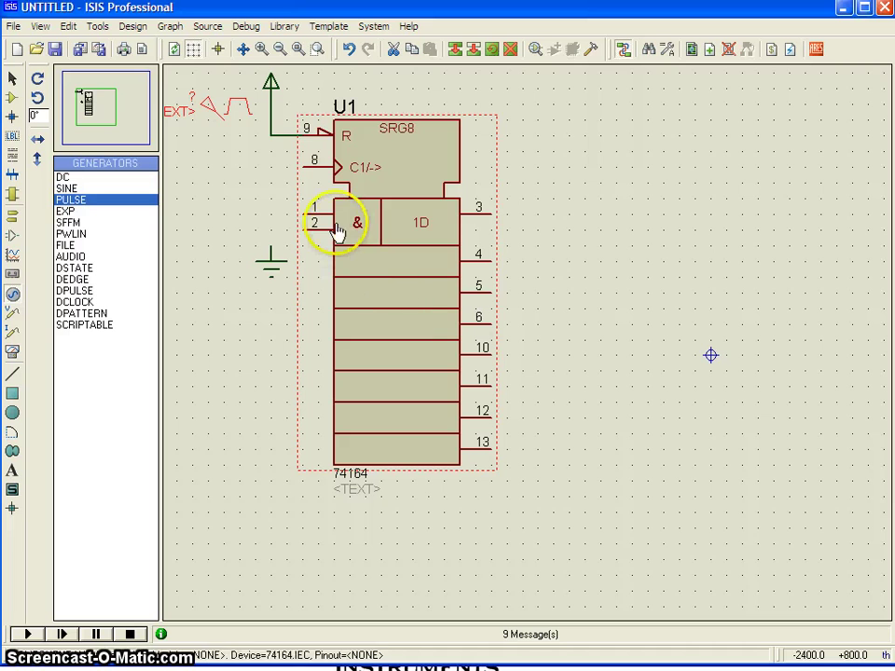
- Wire the CLK generator to clock pin 8 and tie data pins 1 and 2 to power
{"action": "left_click", "coordinate": [303, 168]}
{"action": "left_click", "coordinate": [225, 123]}
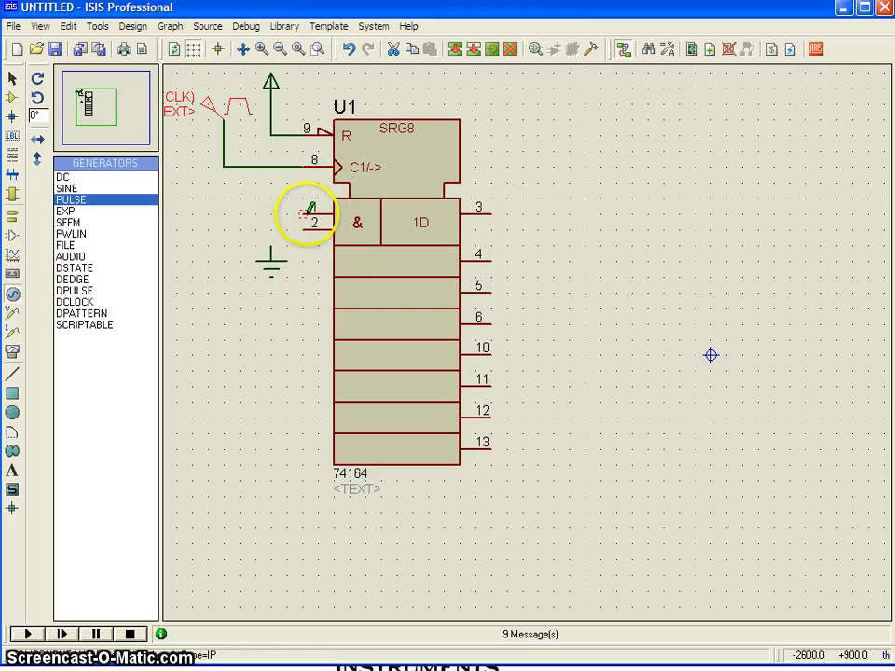
{"action": "left_click_drag", "start_coordinate": [308, 215], "coordinate": [270, 142]}
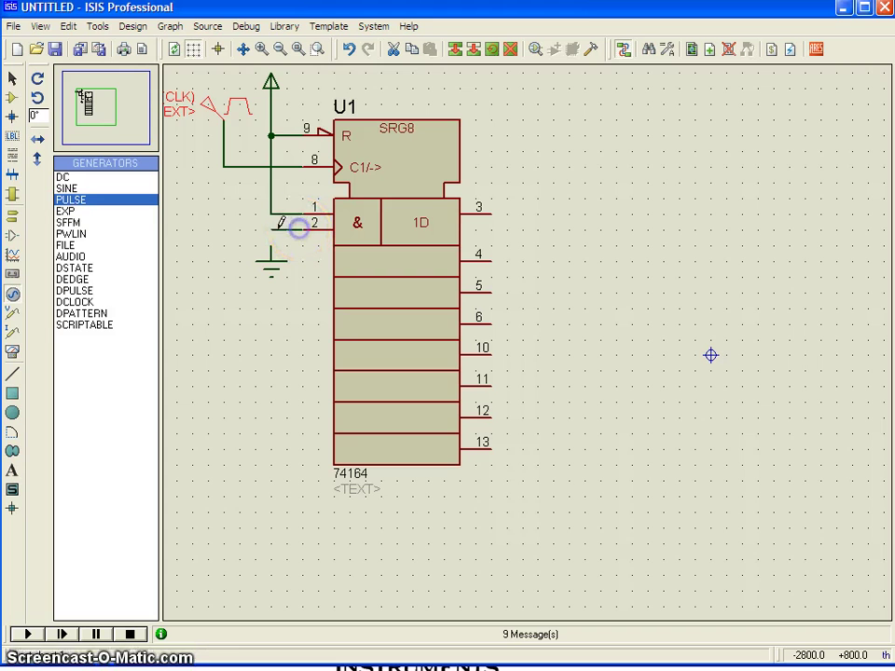
{"action": "mouse_move", "coordinate": [276, 218]}
{"action": "left_mouse_down"}
{"action": "mouse_move", "coordinate": [280, 353]}
{"action": "mouse_move", "coordinate": [194, 509]}
{"action": "mouse_move", "coordinate": [292, 200]}
{"action": "left_mouse_up"}
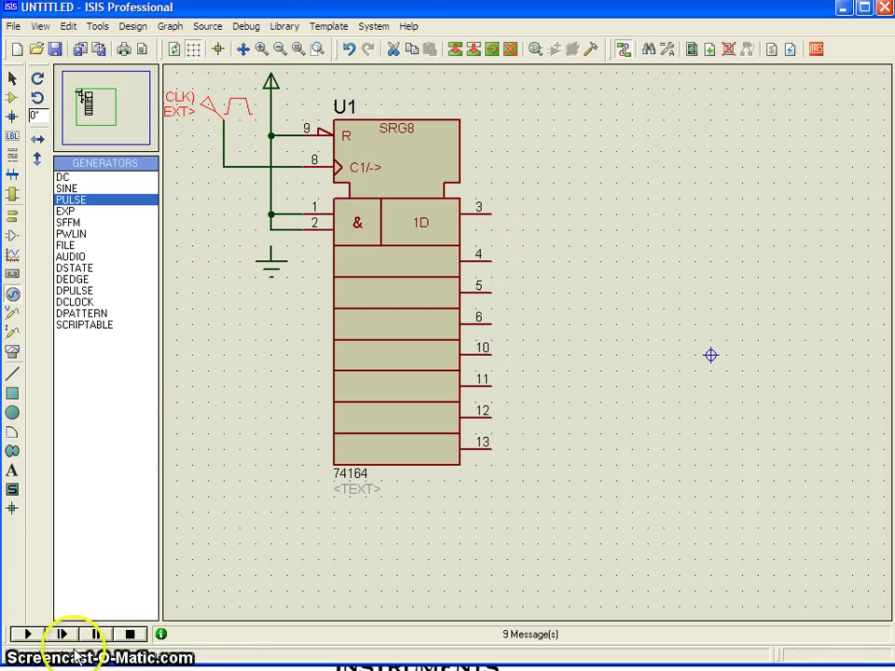
{"action": "left_click", "coordinate": [28, 634]}
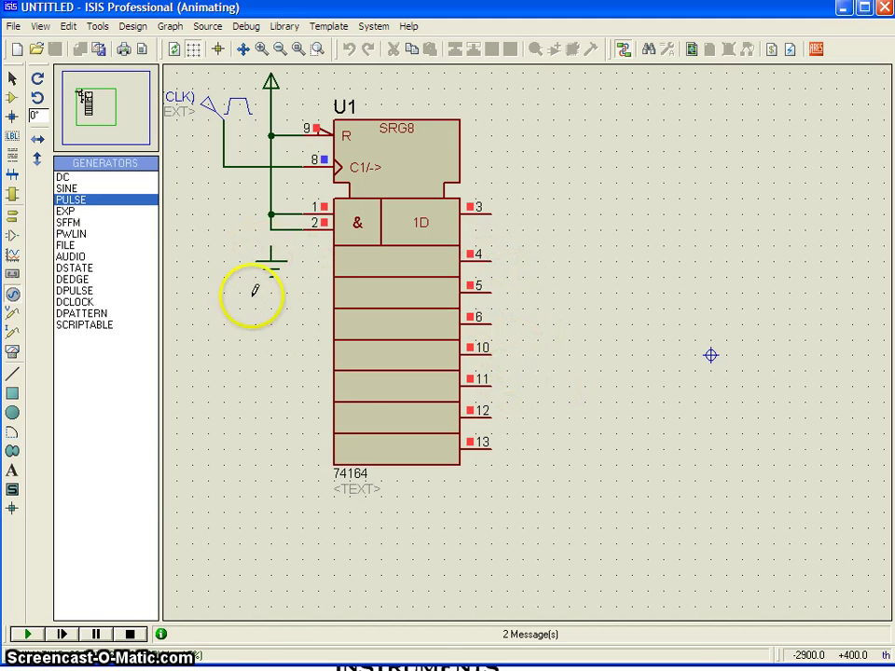
{"action": "left_click", "coordinate": [133, 634]}
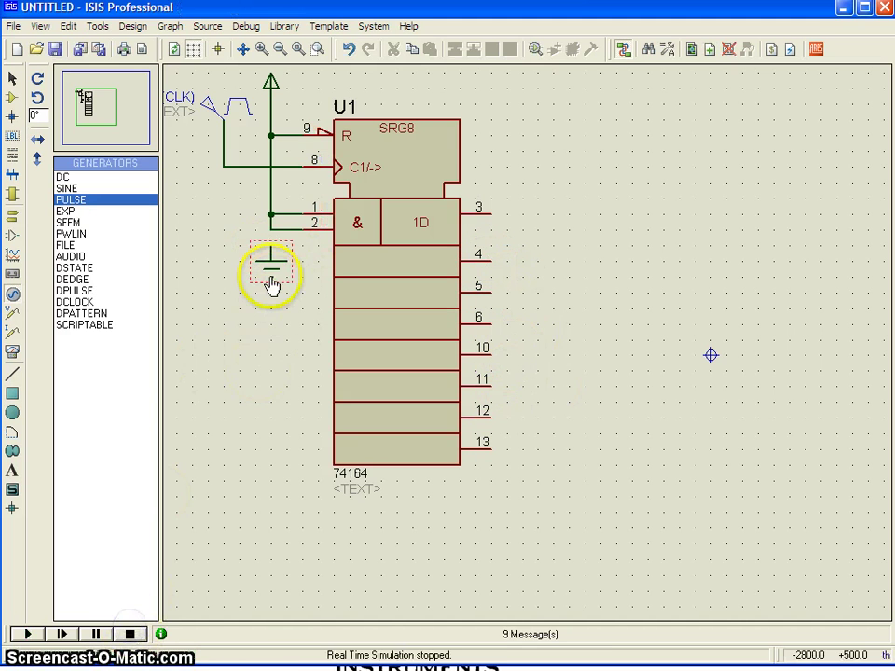
- Move the ground symbol lower-left and delete the wire feeding input pin 2
{"action": "right_click", "coordinate": [269, 276]}
{"action": "left_click", "coordinate": [258, 346]}
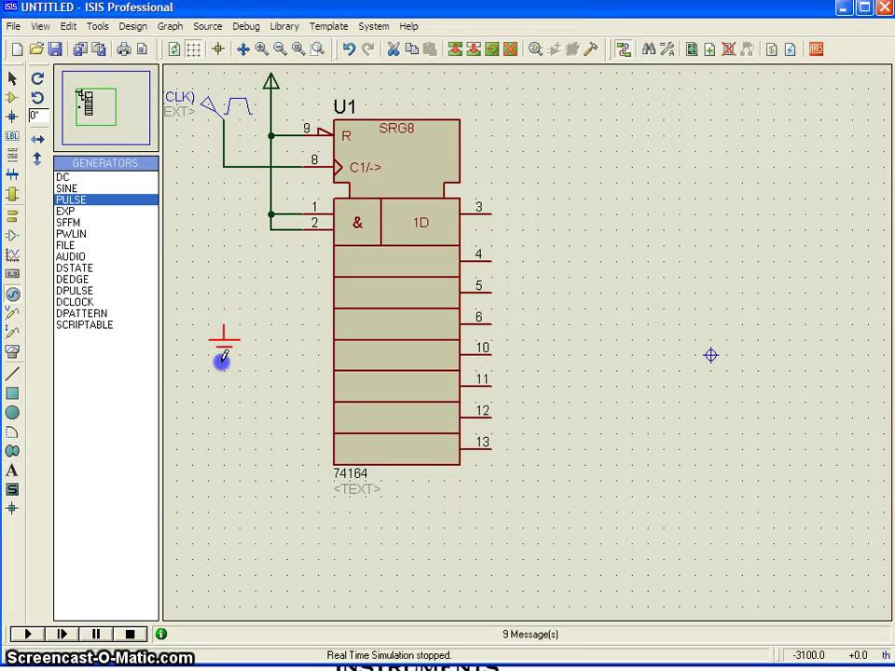
{"action": "right_click", "coordinate": [271, 225]}
{"action": "left_click", "coordinate": [331, 273]}
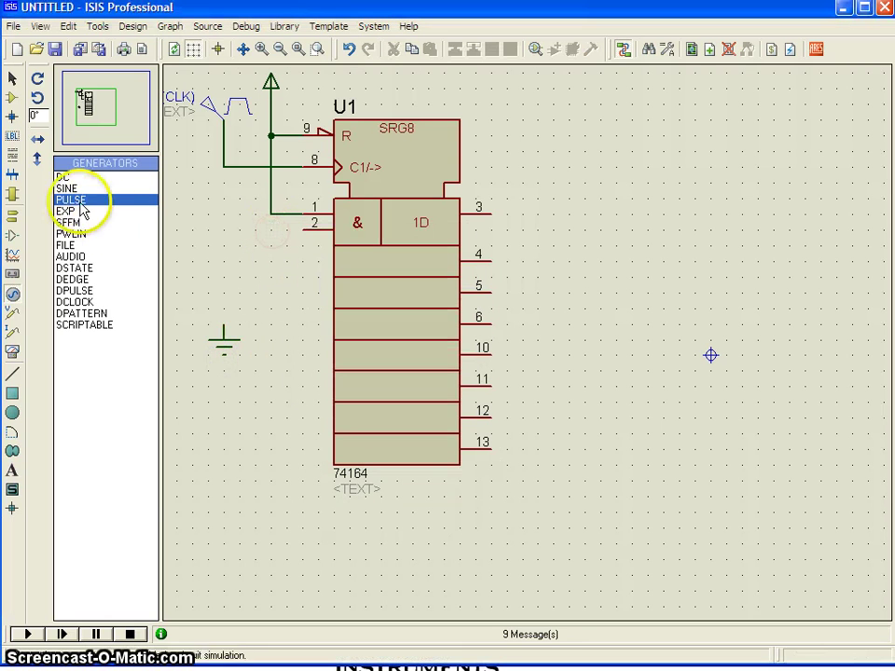
- Search the library for 'spdt' and add the SW-SPDT switch to the parts list
{"action": "left_click", "coordinate": [12, 97]}
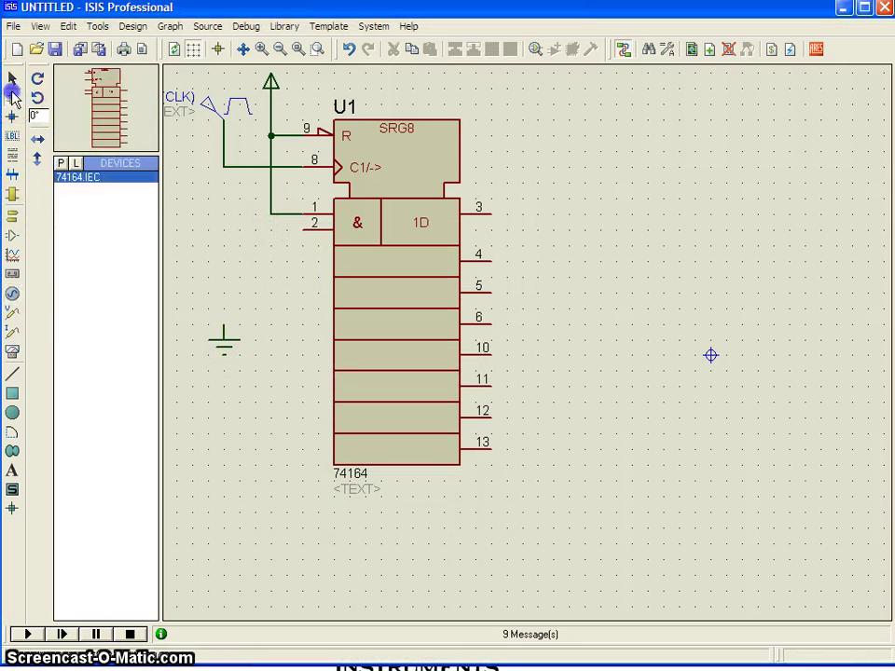
{"action": "left_click", "coordinate": [62, 163]}
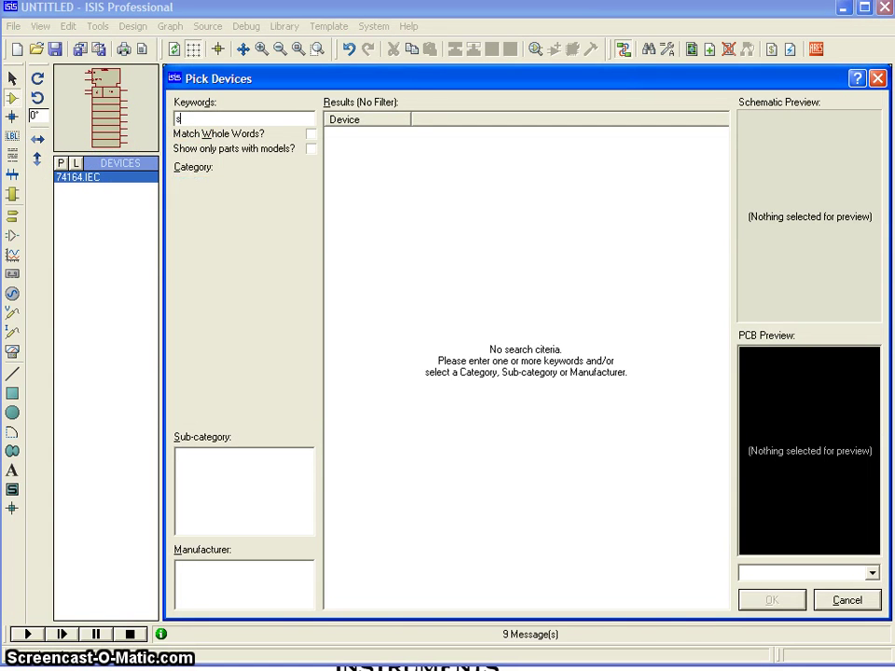
{"action": "type", "text": "sp"}
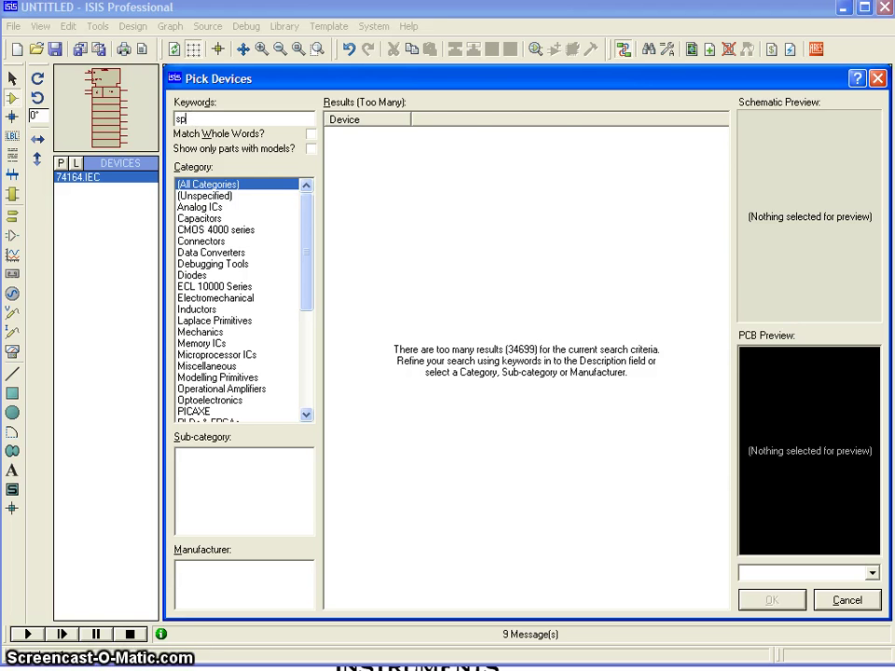
{"action": "type", "text": "dt"}
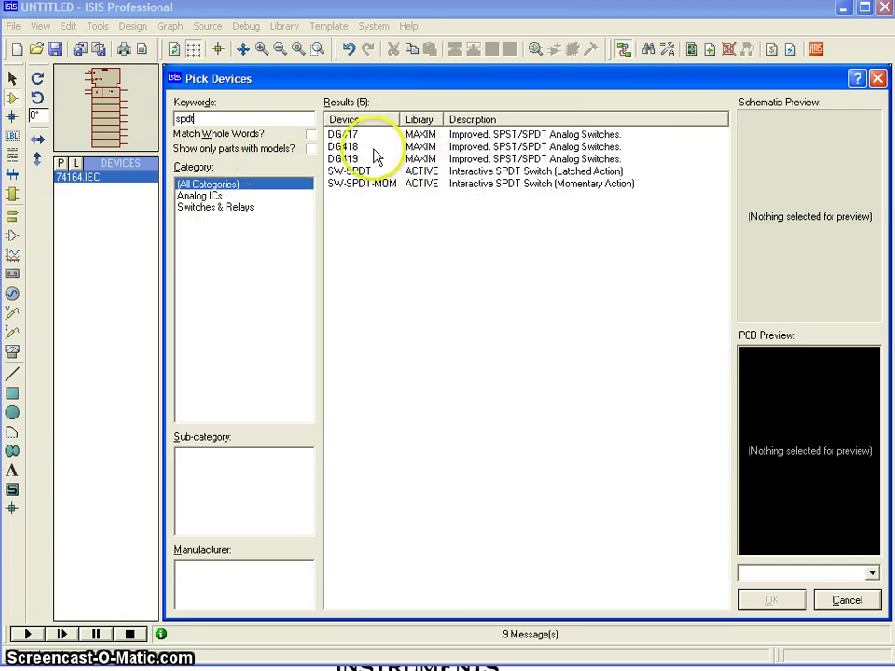
{"action": "left_click", "coordinate": [352, 176]}
{"action": "double_click", "coordinate": [352, 177]}
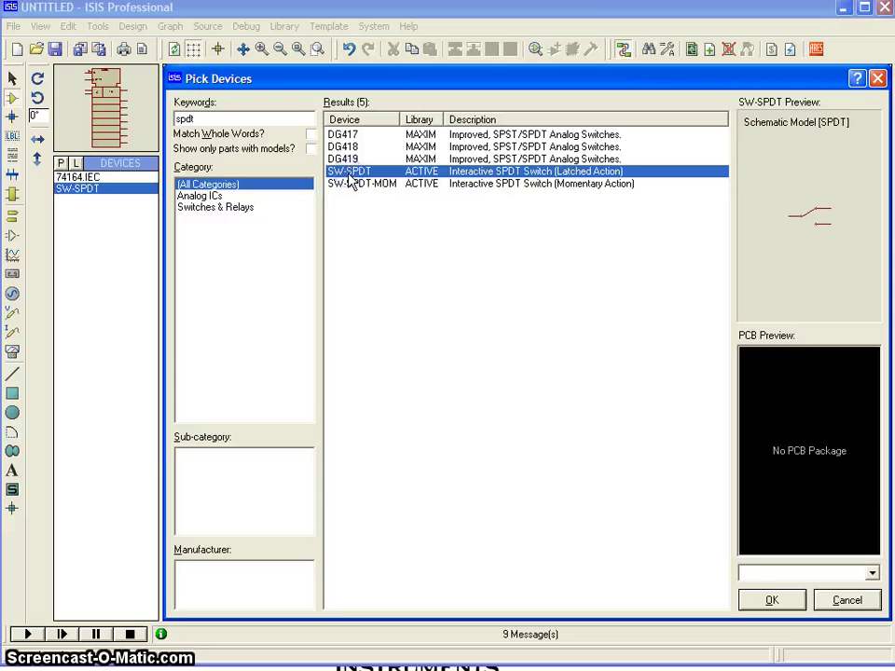
- Place switch SW1 left of U1 and wire its common contact to input pin 2
{"action": "left_click", "coordinate": [764, 599]}
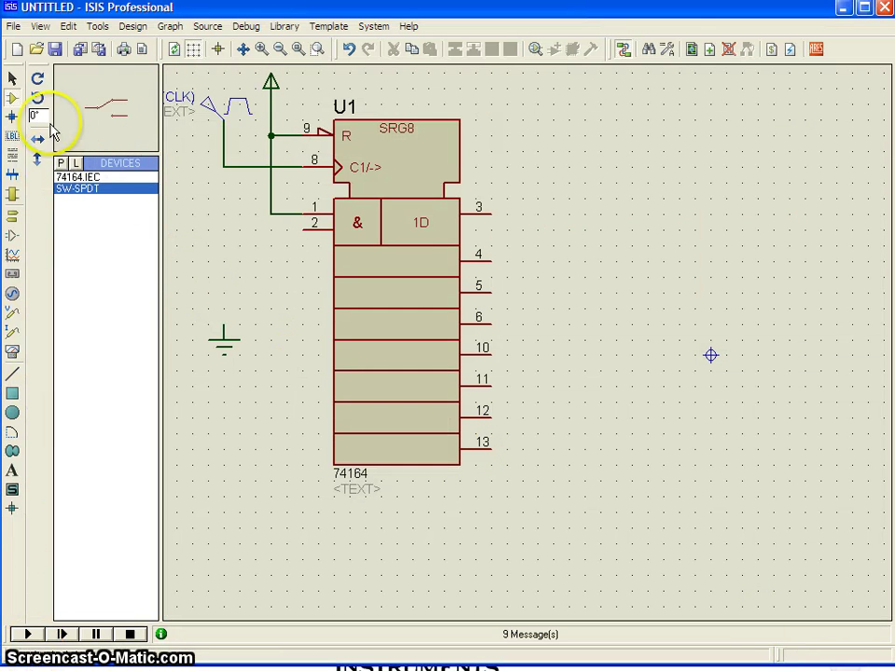
{"action": "left_click", "coordinate": [77, 189]}
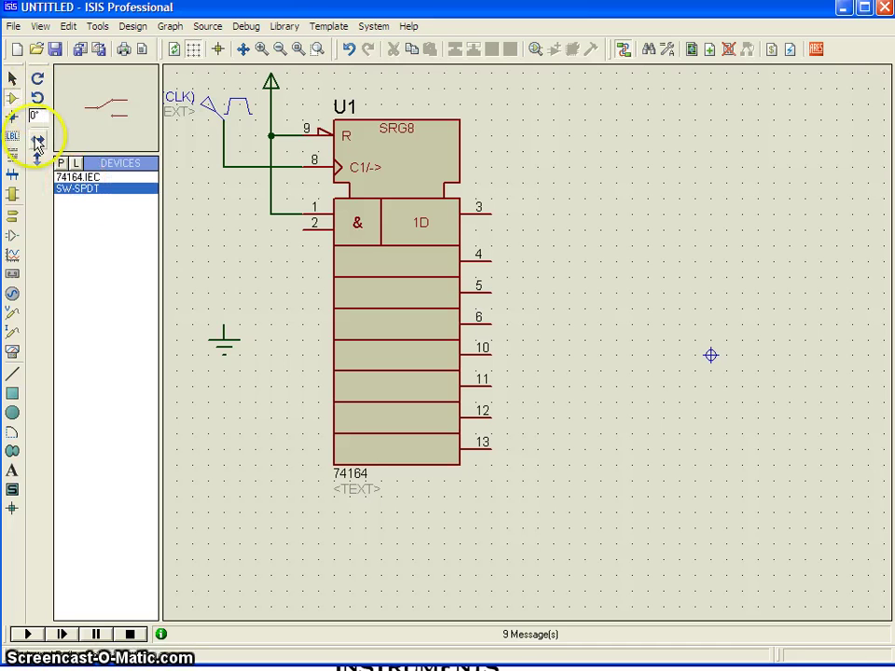
{"action": "left_click", "coordinate": [226, 266]}
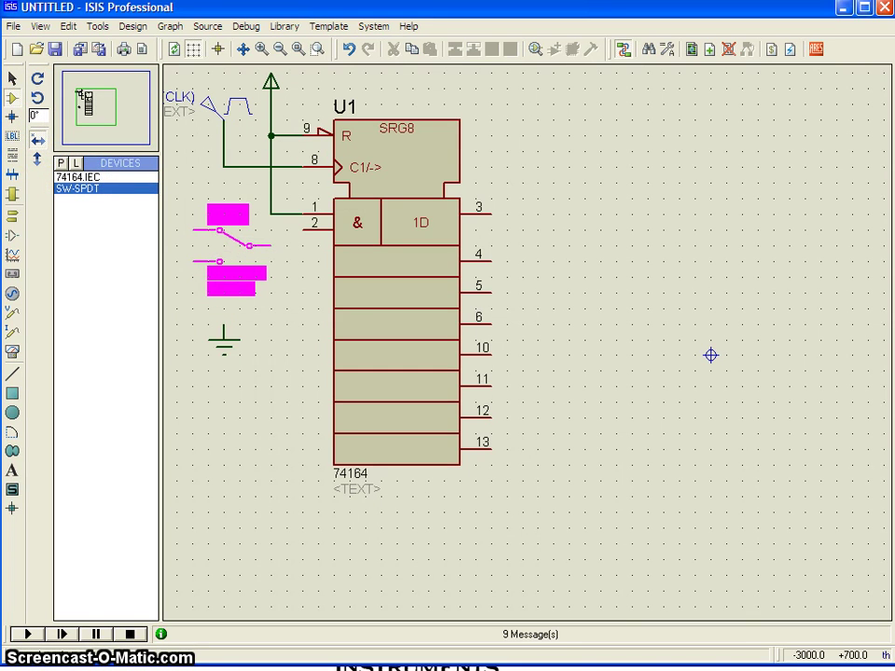
{"action": "left_click", "coordinate": [241, 247]}
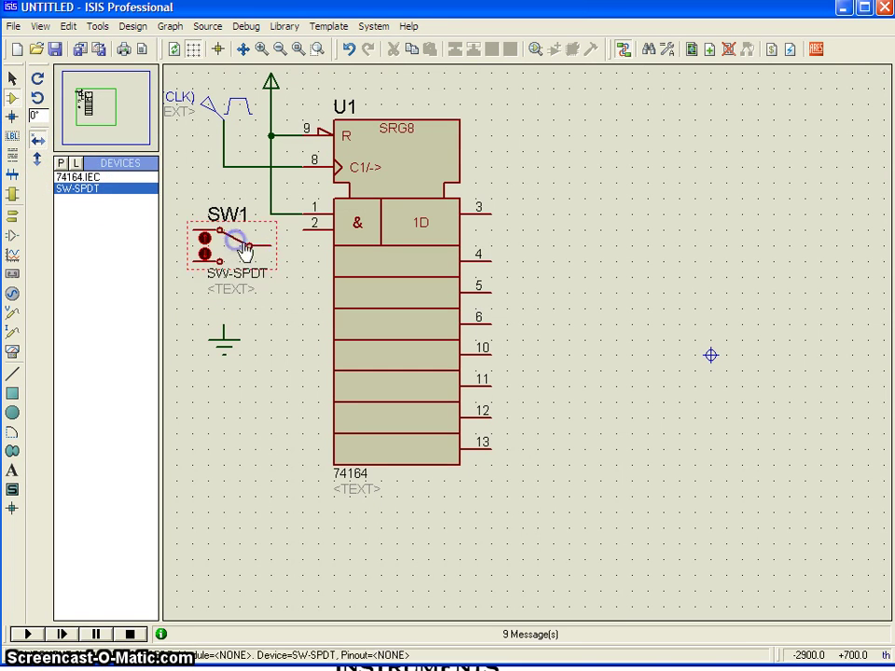
{"action": "left_click", "coordinate": [298, 228]}
- Move the ground below SW1, wire it to SW1's lower contact, and run SW1's upper contact to the supply
{"action": "right_click", "coordinate": [229, 350]}
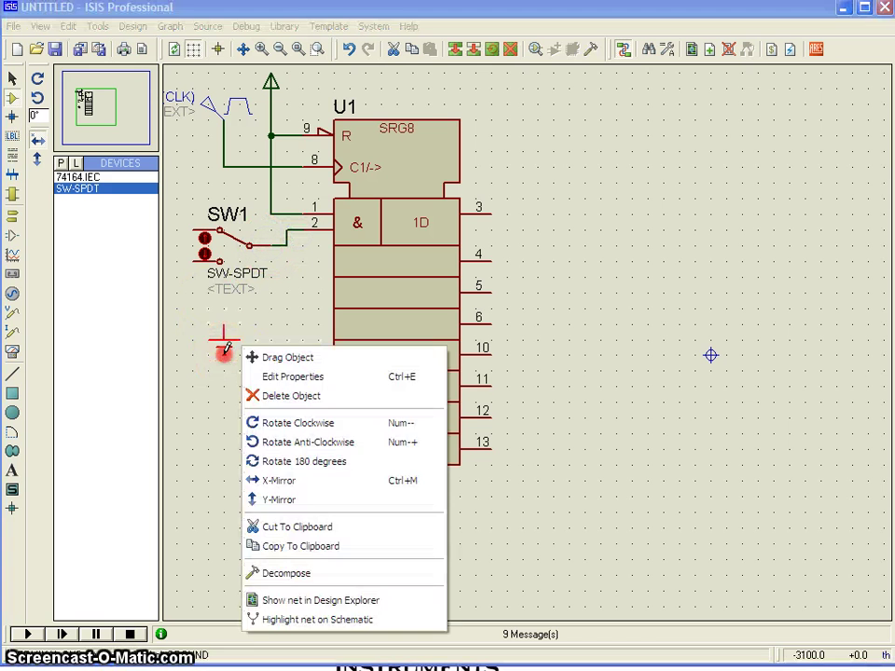
{"action": "left_click", "coordinate": [257, 355]}
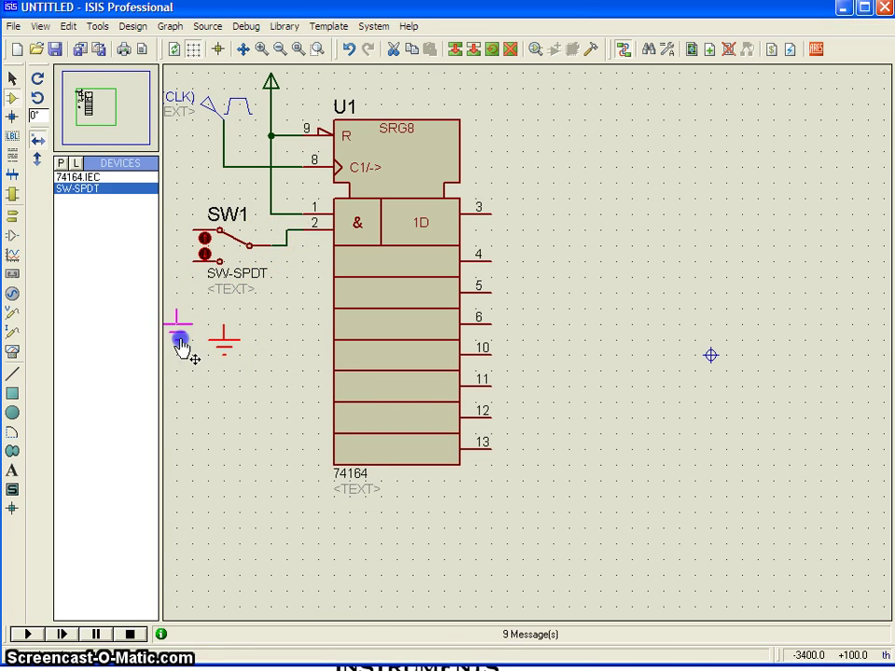
{"action": "left_click", "coordinate": [221, 303]}
{"action": "scroll", "coordinate": [280, 307], "scroll_direction": "down", "scroll_amount": 1}
{"action": "scroll", "coordinate": [313, 309], "scroll_direction": "up", "scroll_amount": 1}
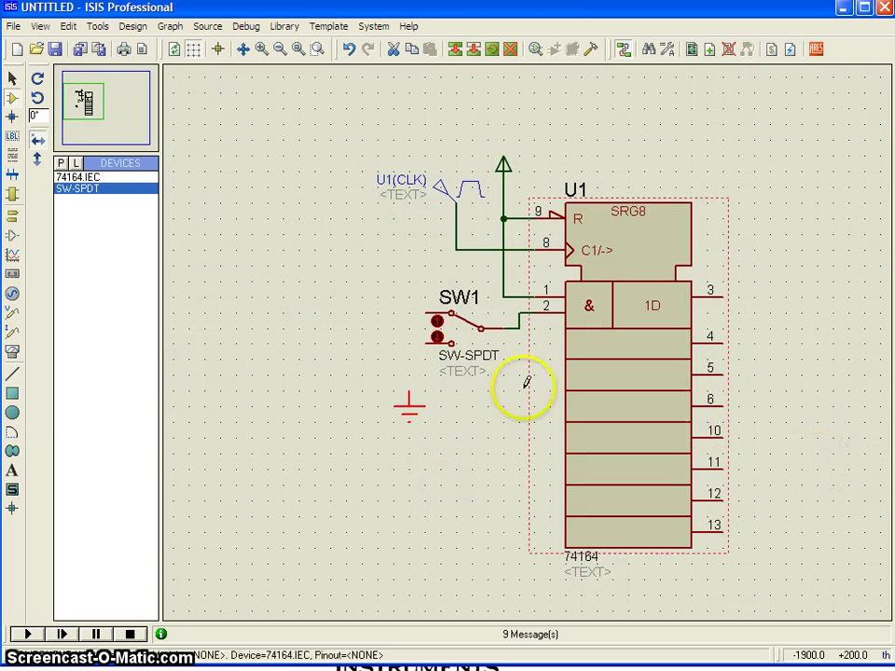
{"action": "left_click", "coordinate": [493, 404]}
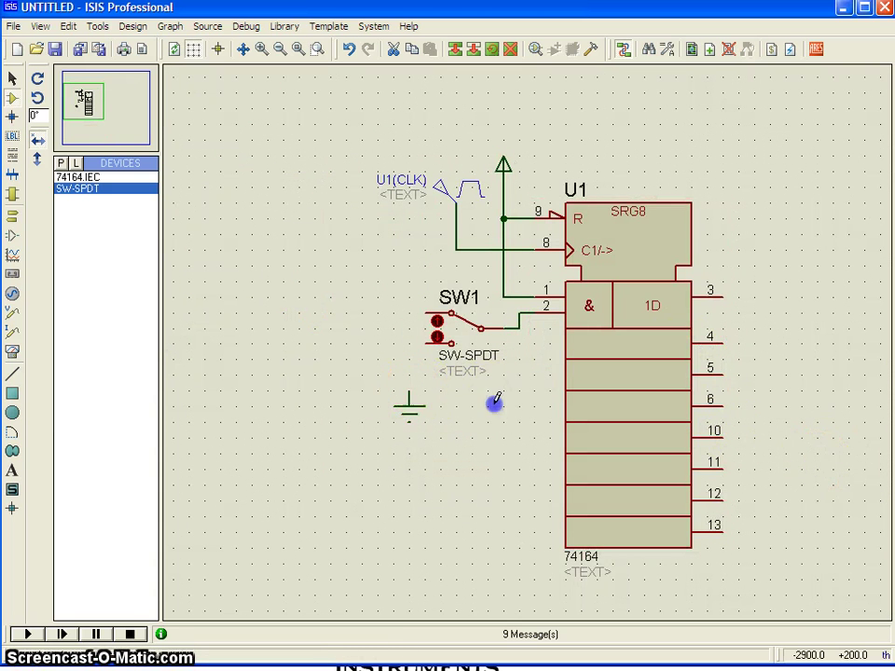
{"action": "left_click", "coordinate": [410, 384]}
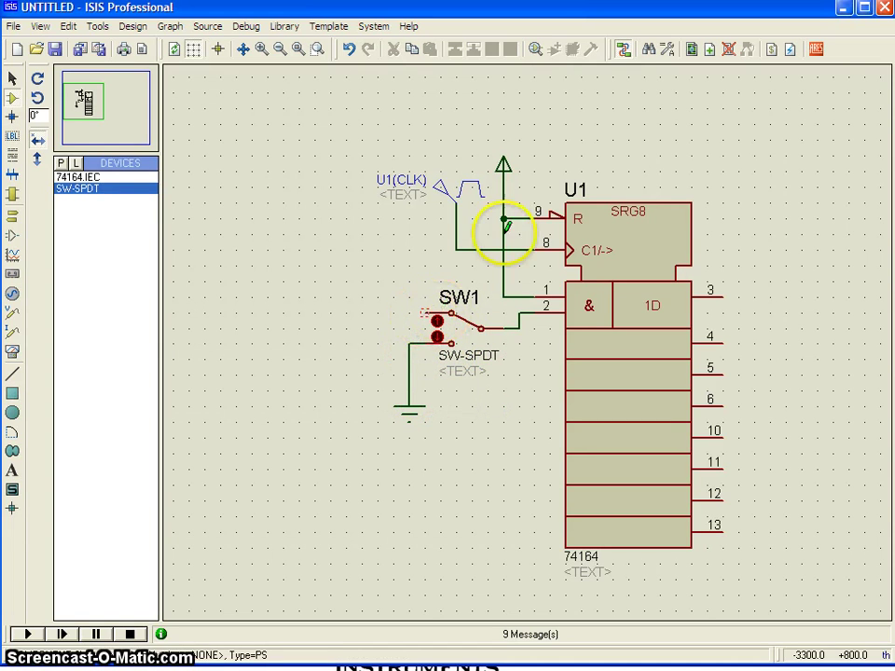
{"action": "left_click", "coordinate": [425, 307]}
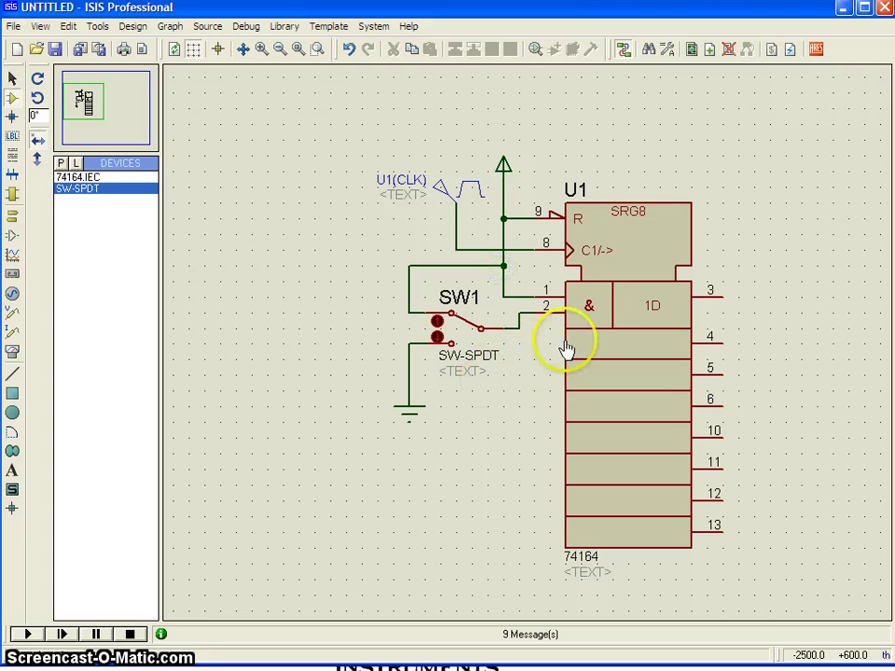
{"action": "scroll", "coordinate": [626, 364], "scroll_direction": "down", "scroll_amount": 1}
{"action": "scroll", "coordinate": [626, 364], "scroll_direction": "up", "scroll_amount": 1}
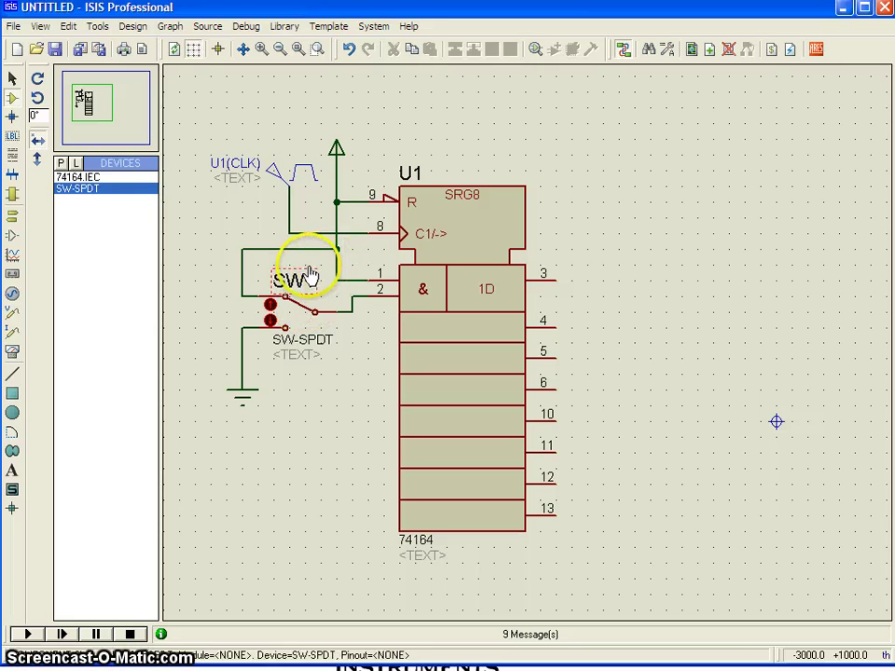
{"action": "left_click", "coordinate": [33, 633]}
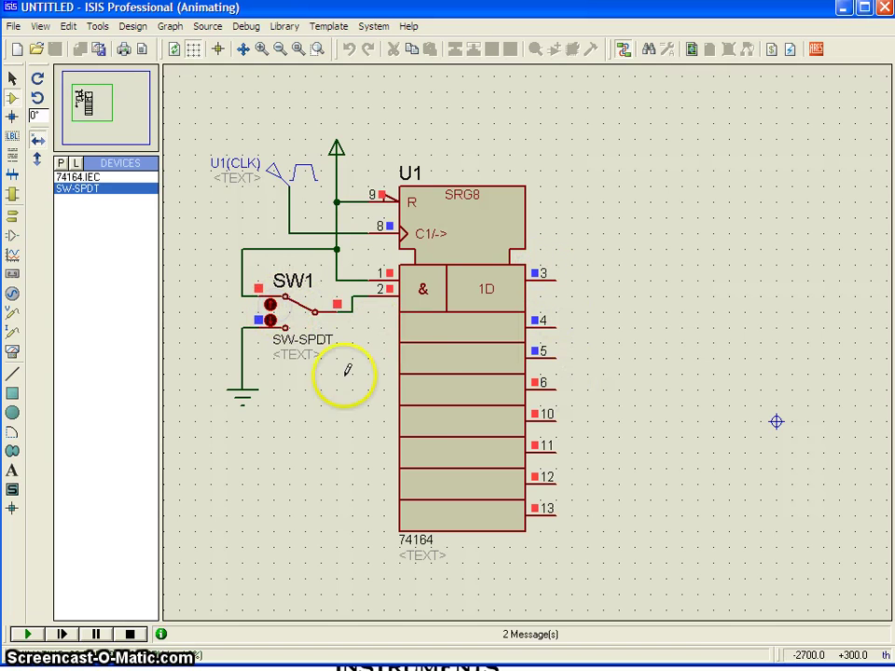
{"action": "key", "text": "shift+Pause"}
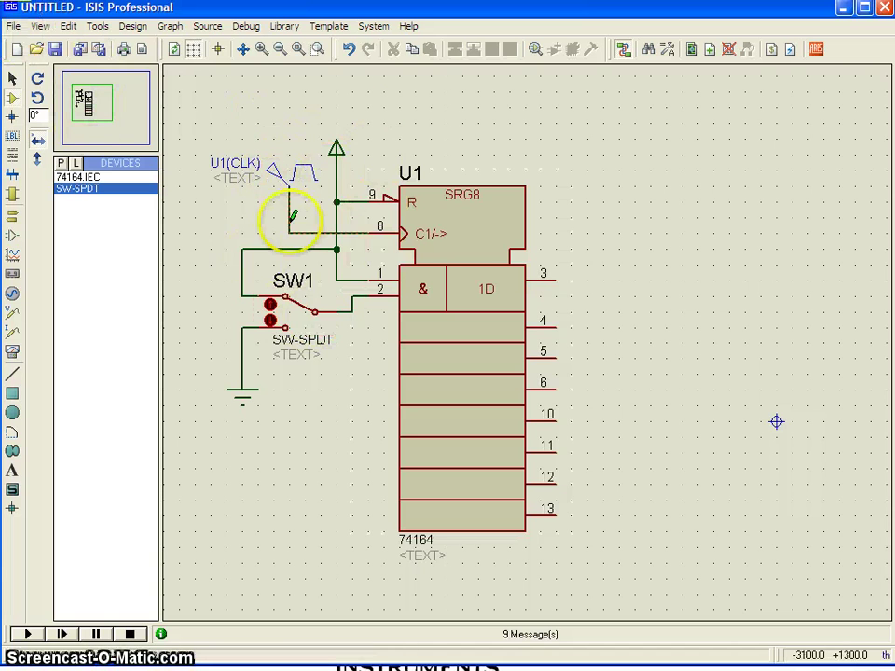
- Open File > Print, dismiss the tip, set Landscape, and choose a print-to-file name
{"action": "left_click", "coordinate": [13, 26]}
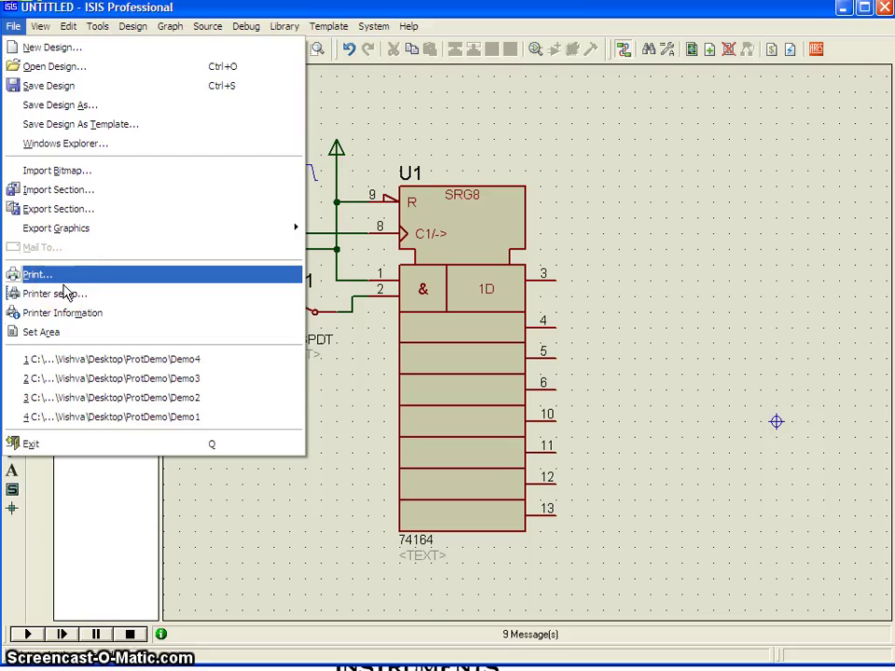
{"action": "left_click", "coordinate": [89, 273]}
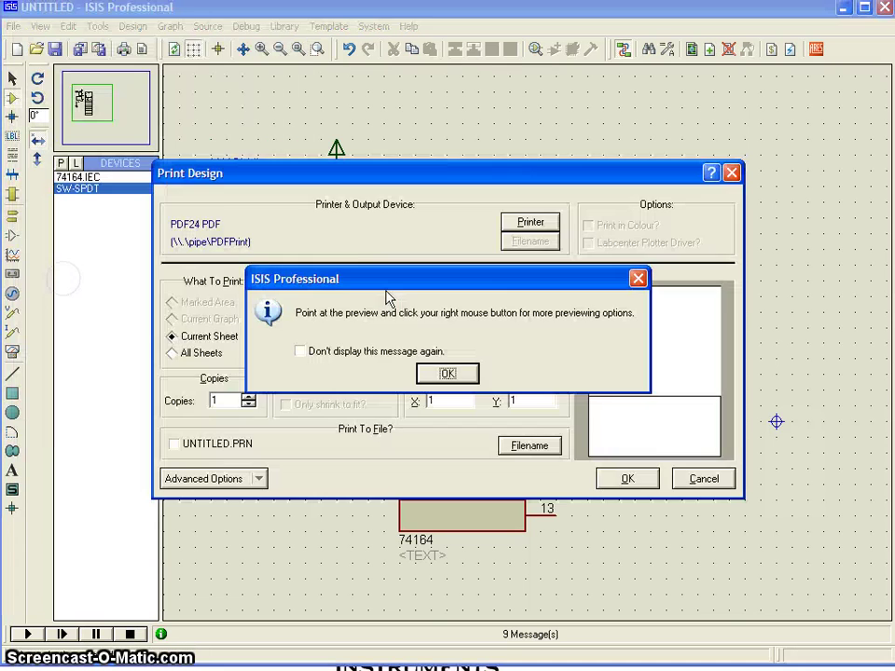
{"action": "left_click", "coordinate": [448, 372]}
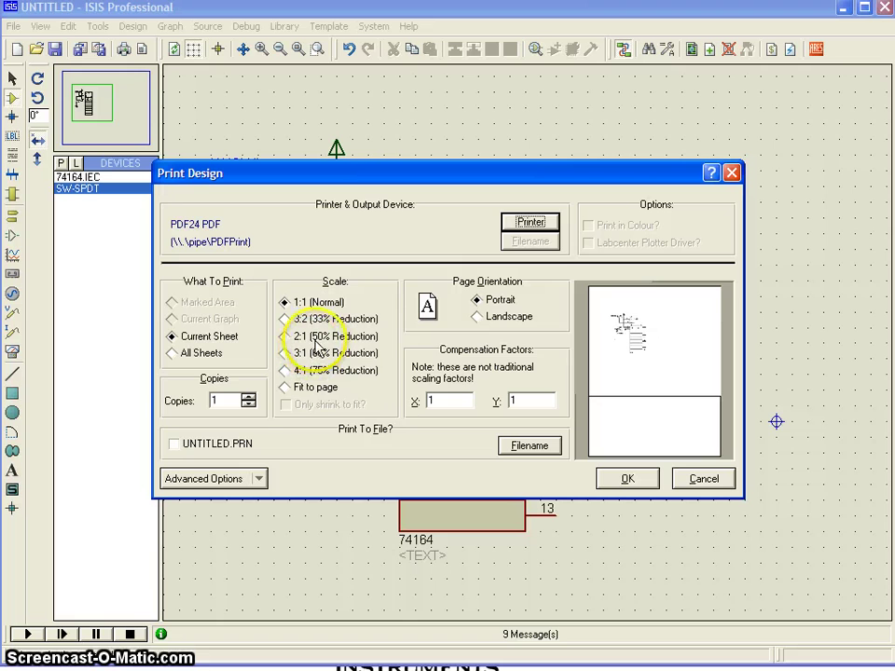
{"action": "left_click", "coordinate": [483, 319]}
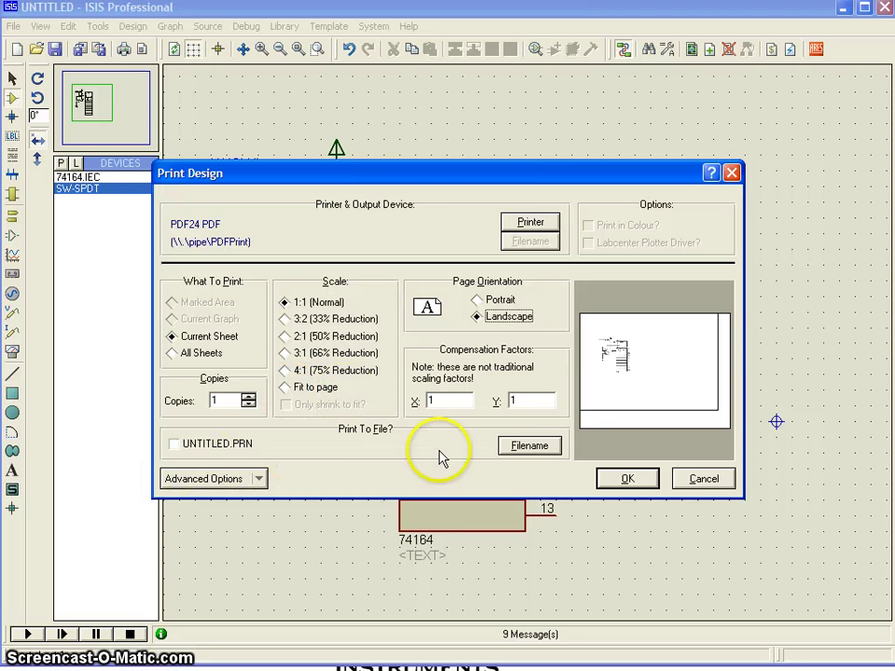
{"action": "left_click", "coordinate": [536, 449]}
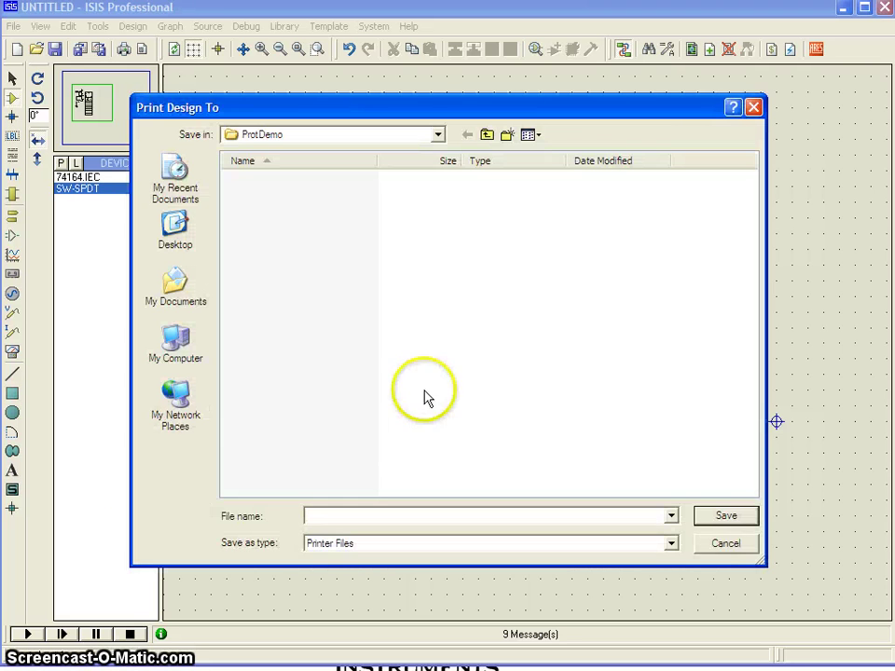
- Print the schematic to the file demo.prn, then check it in the ProtDemo folder
{"action": "left_click", "coordinate": [356, 517]}
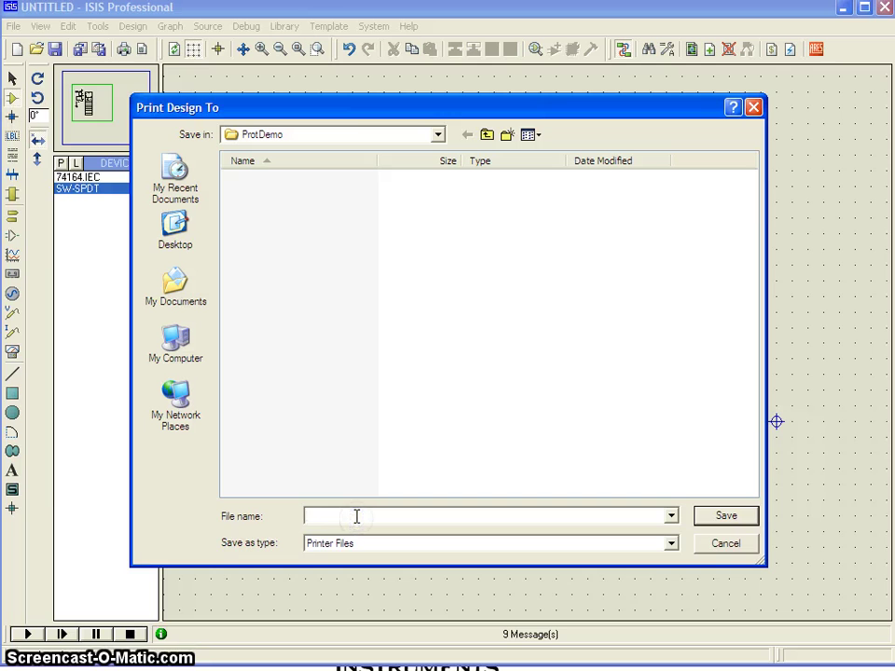
{"action": "type", "text": "demo"}
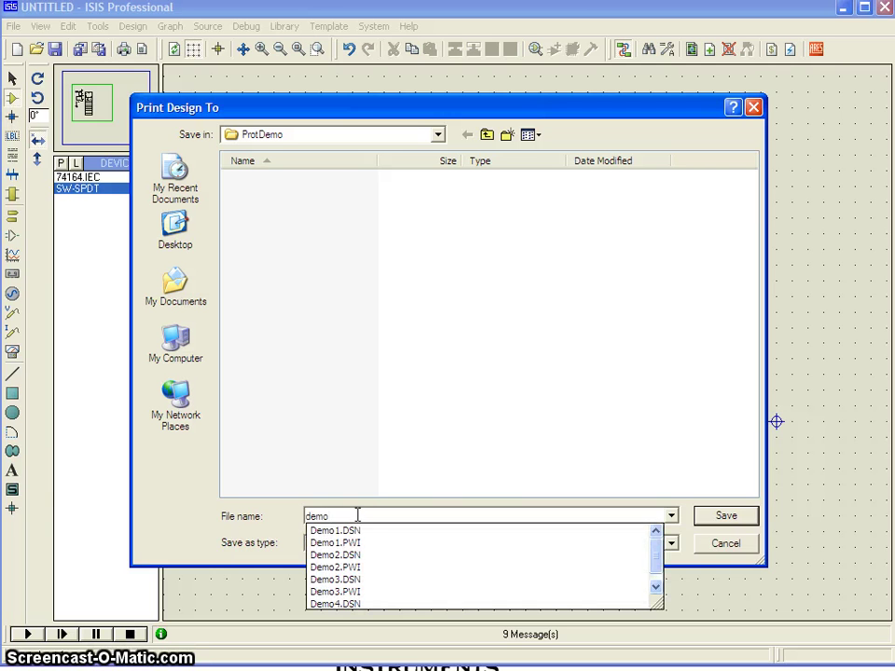
{"action": "left_click", "coordinate": [737, 516]}
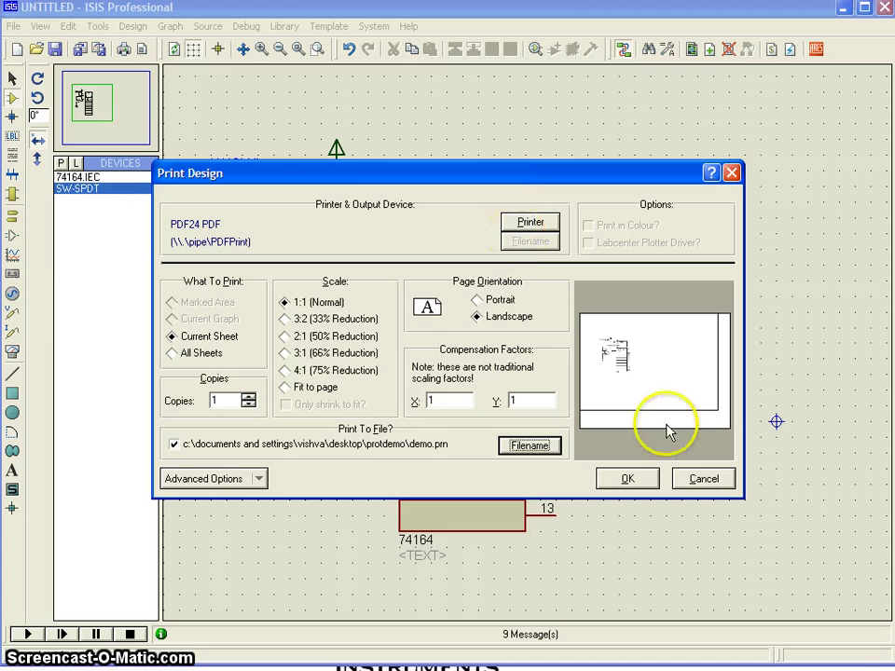
{"action": "left_click", "coordinate": [625, 480]}
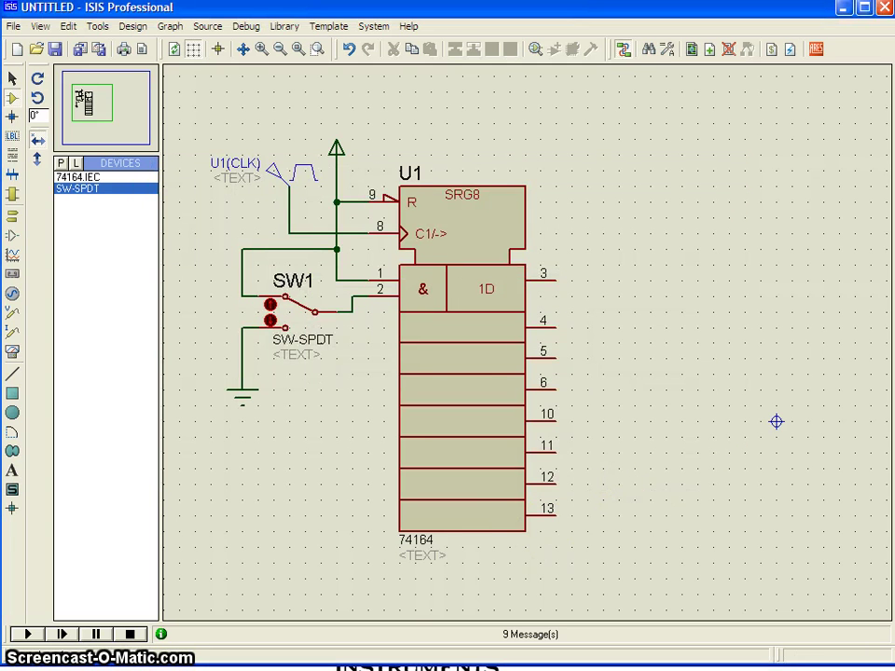
{"action": "key", "text": "alt+Tab"}
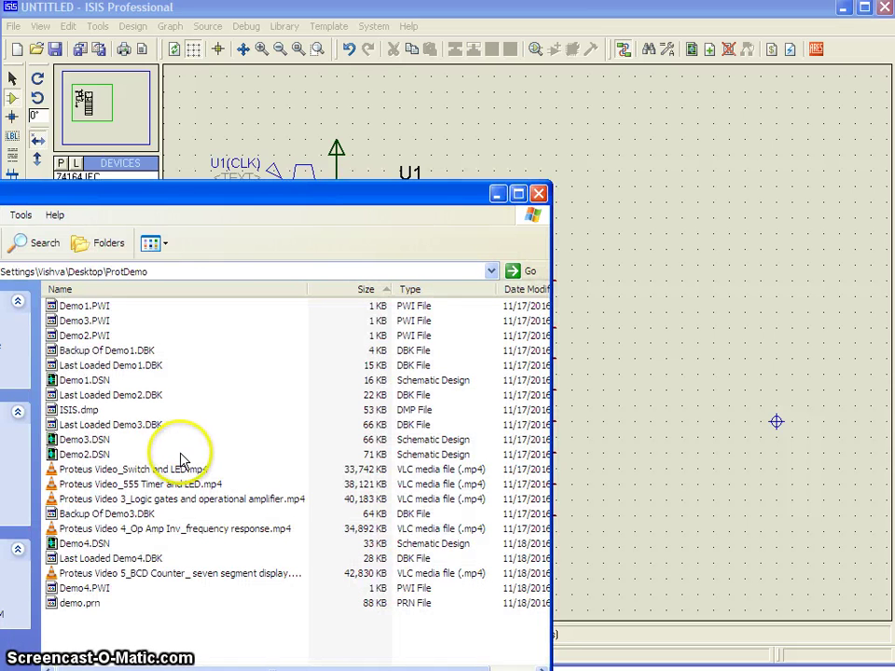
- Export the current sheet as demo.pdf in ProtDemo, with Launch Acrobat checked
{"action": "left_click", "coordinate": [495, 194]}
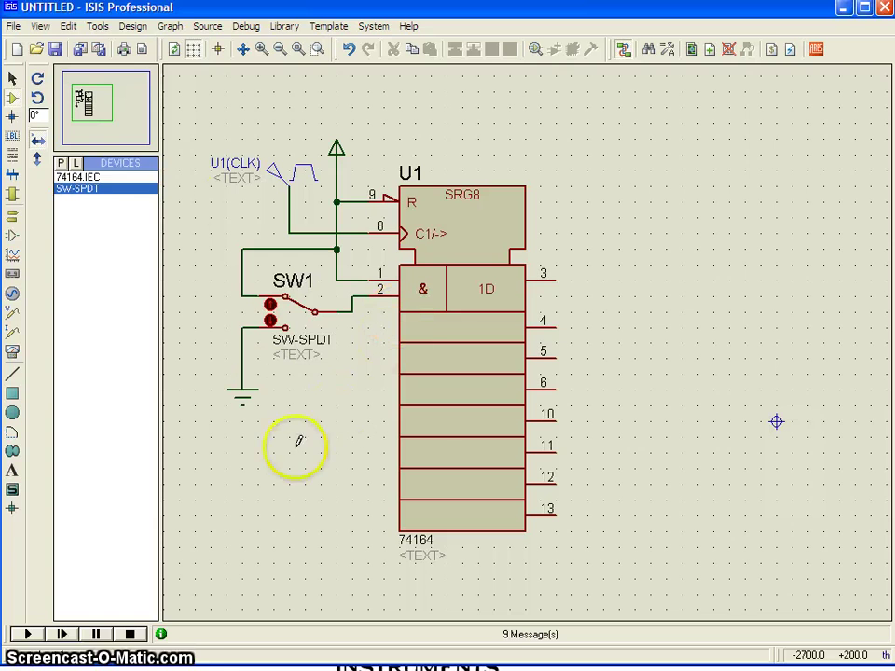
{"action": "left_click", "coordinate": [14, 26]}
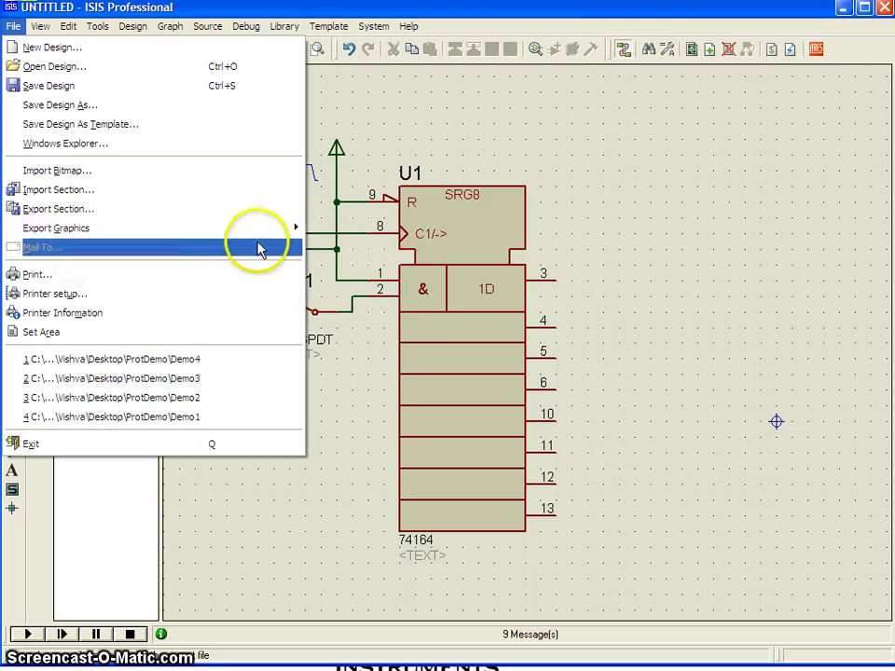
{"action": "mouse_move", "coordinate": [199, 230]}
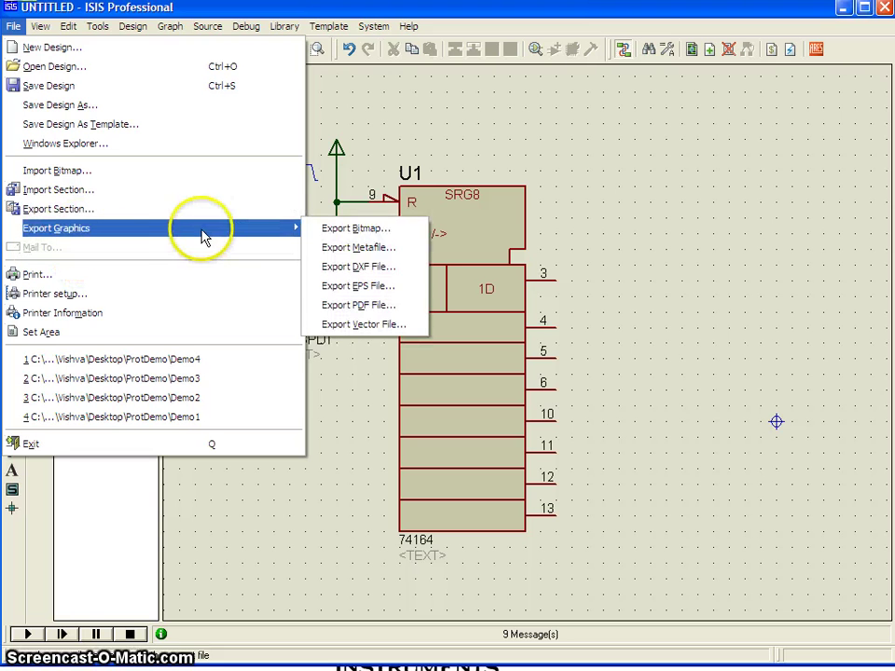
{"action": "left_click", "coordinate": [384, 305]}
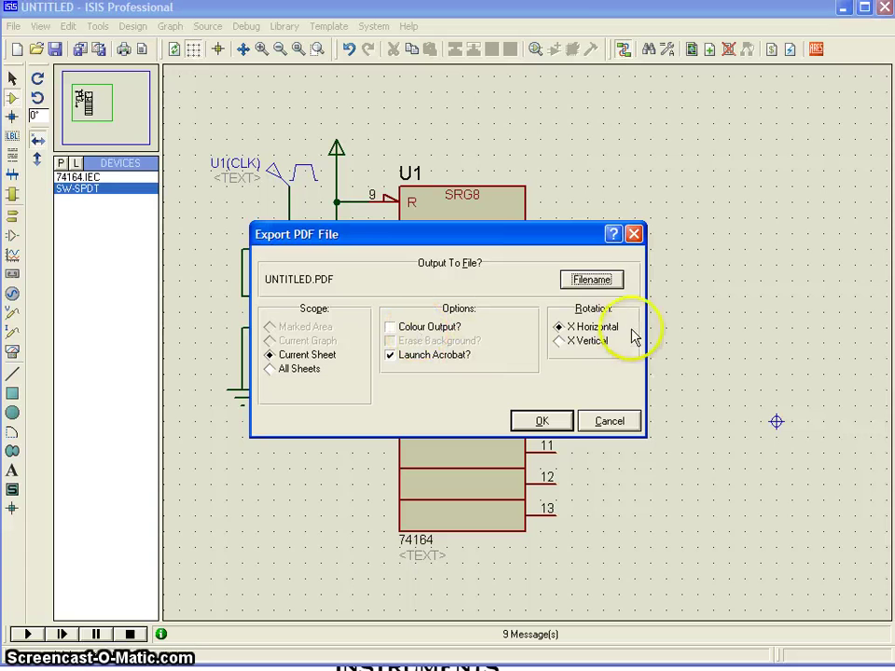
{"action": "left_click", "coordinate": [589, 281]}
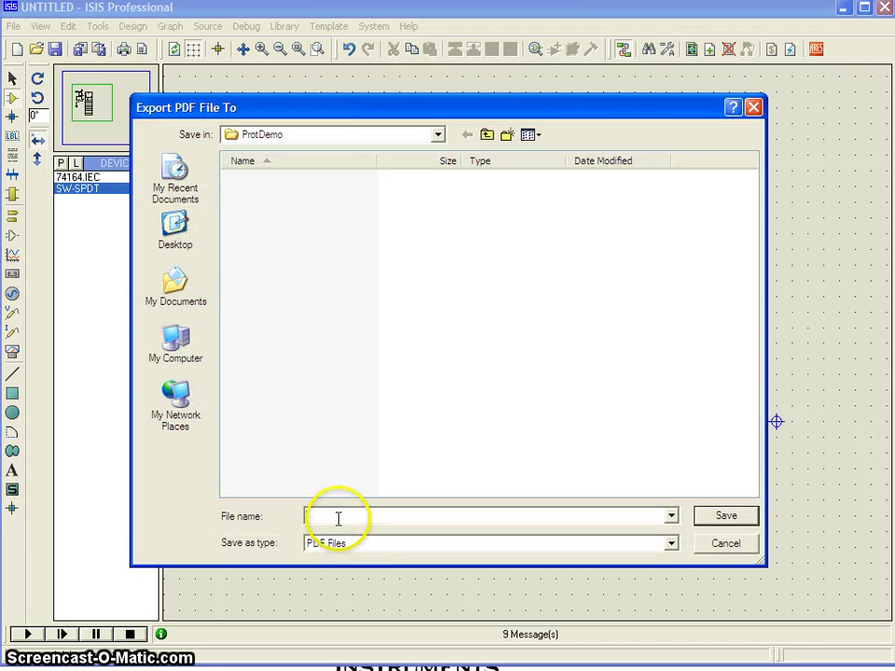
{"action": "type", "text": "de"}
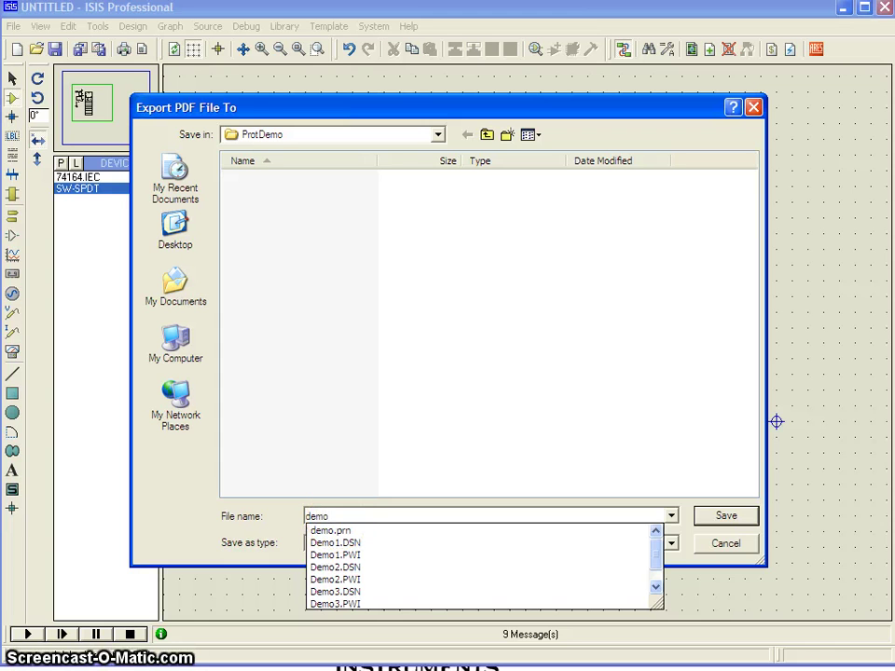
{"action": "type", "text": "mo"}
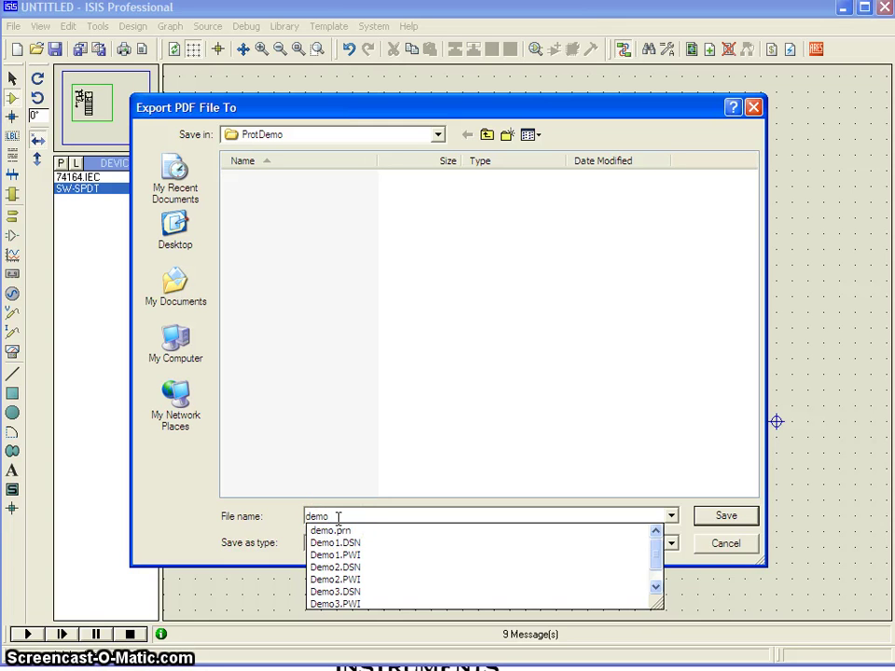
{"action": "type", "text": ".pdf"}
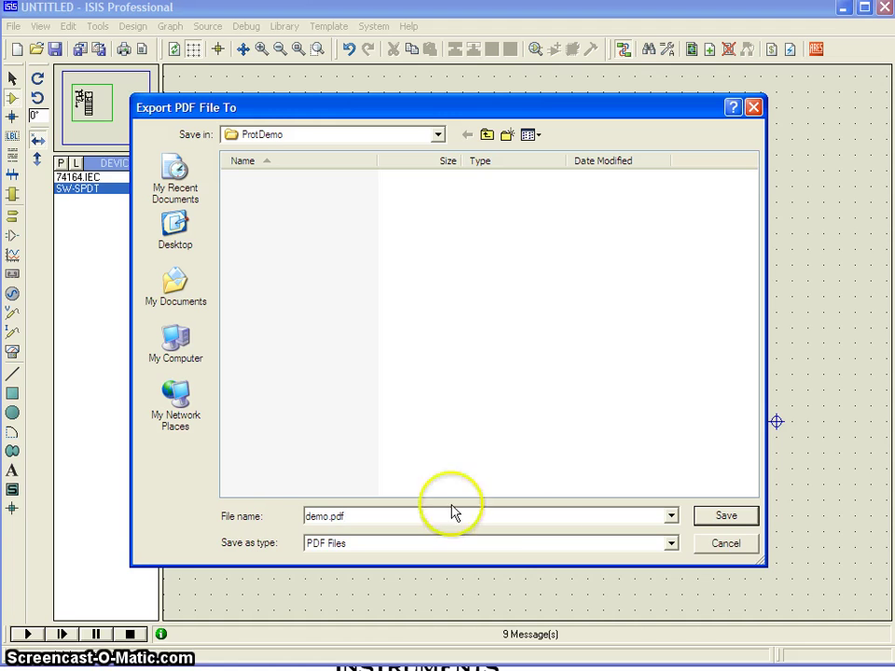
{"action": "left_click", "coordinate": [734, 520]}
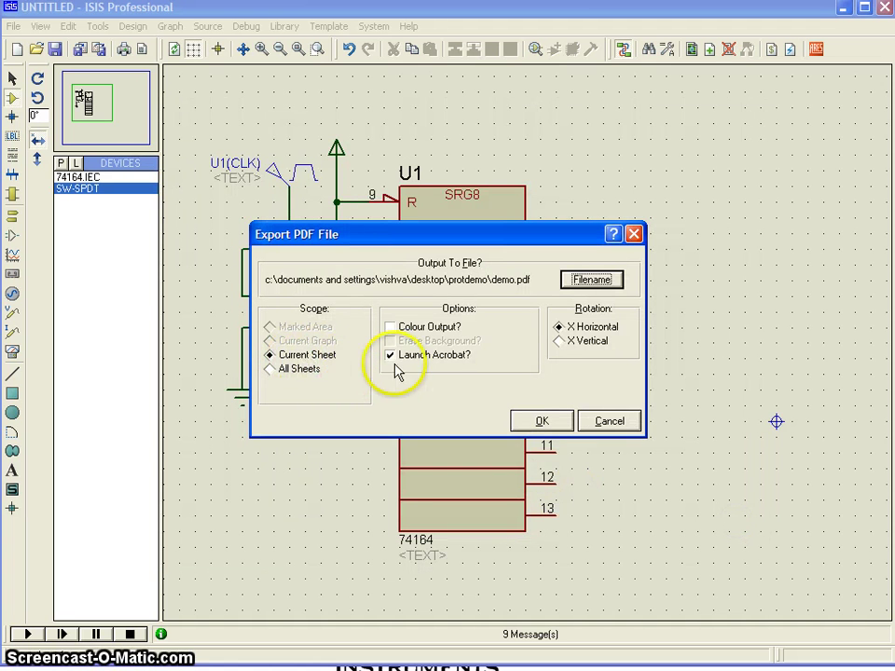
{"action": "left_click", "coordinate": [542, 425]}
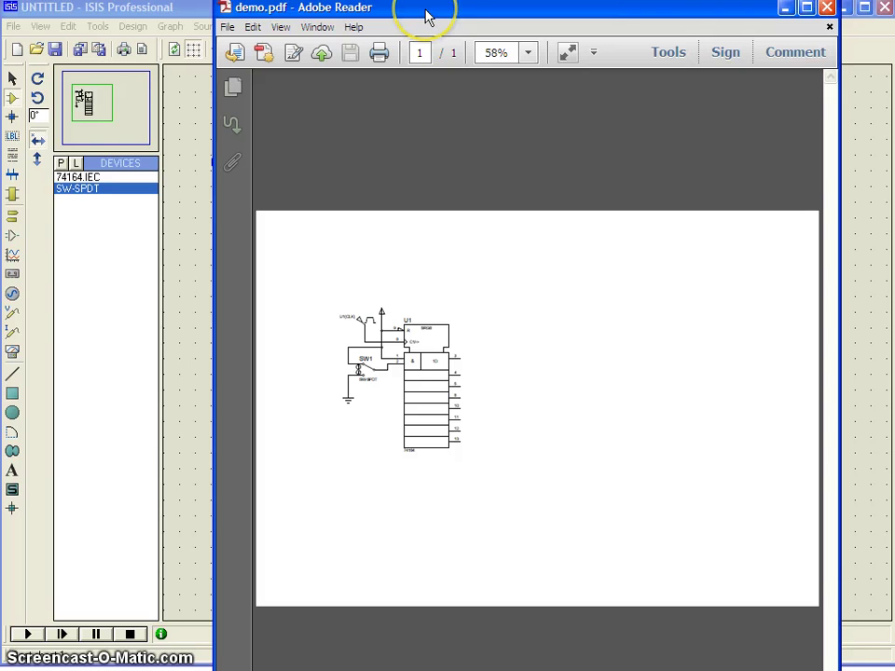
- Maximize and widen the Adobe Reader window showing demo.pdf, then return to ISIS
{"action": "double_click", "coordinate": [427, 17]}
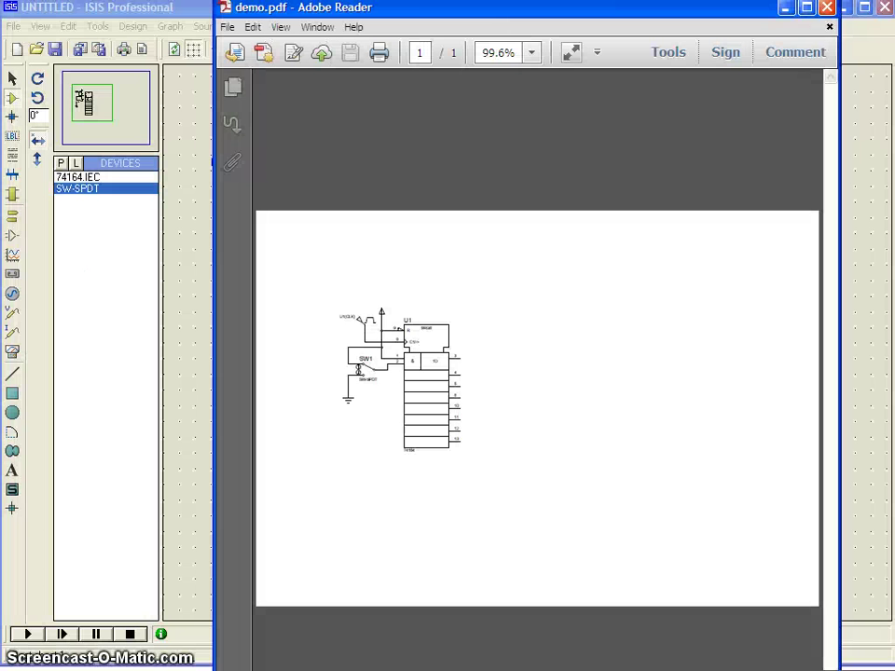
{"action": "left_click_drag", "start_coordinate": [213, 130], "coordinate": [2, 130]}
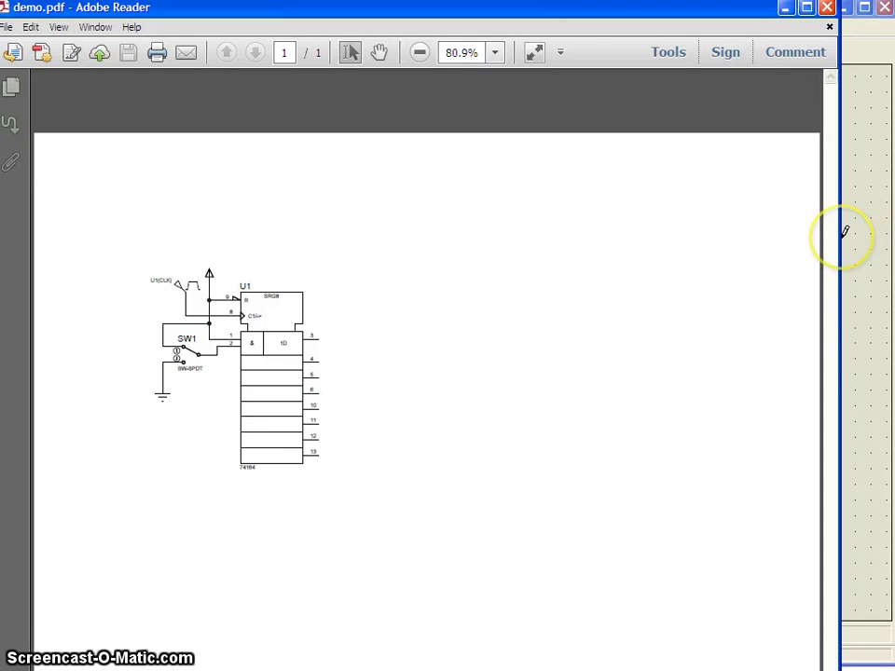
{"action": "left_click_drag", "start_coordinate": [844, 231], "coordinate": [893, 231]}
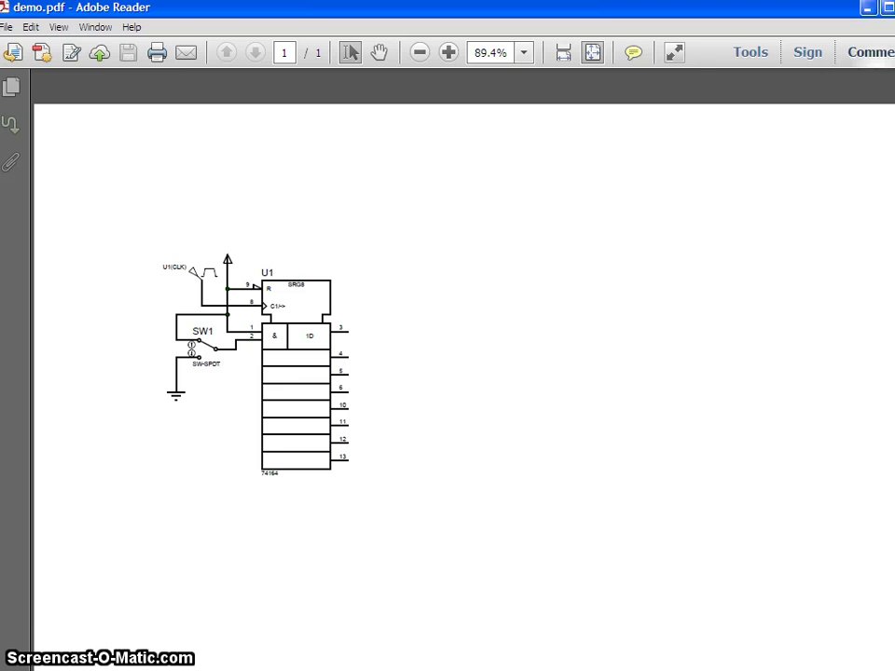
{"action": "left_click_drag", "start_coordinate": [372, 8], "coordinate": [315, 32]}
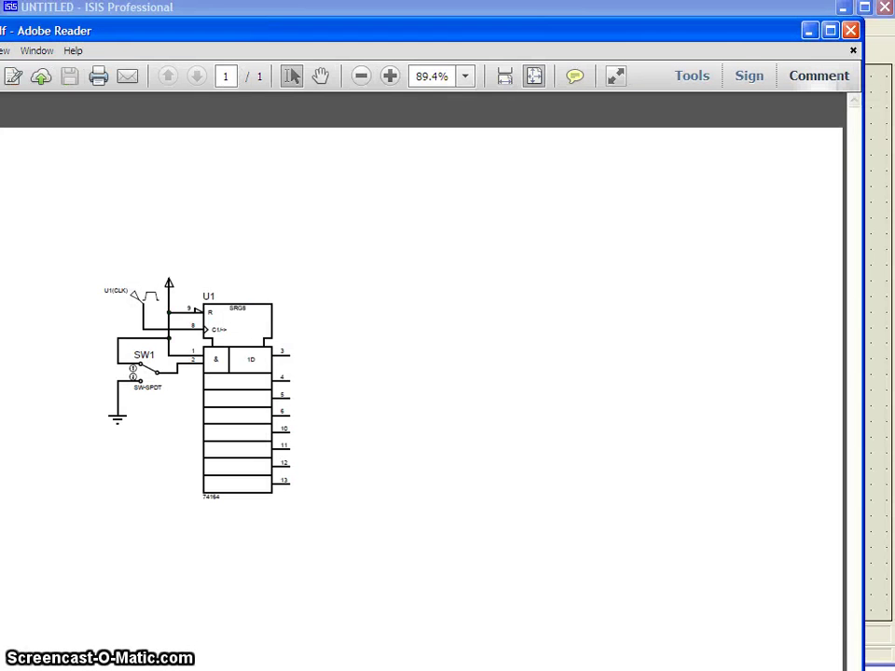
{"action": "key", "text": "alt+Tab"}
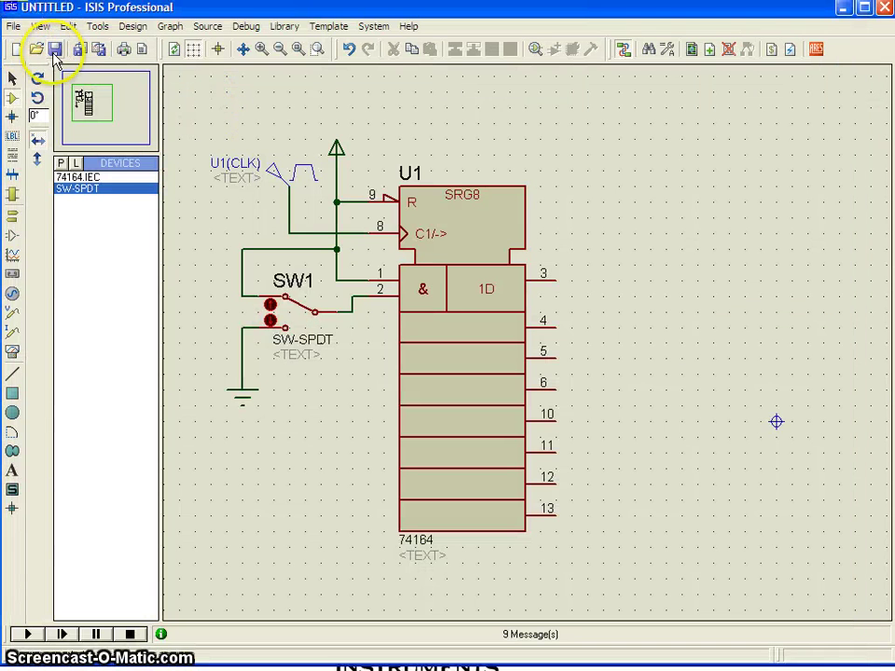
- Save the shift-register design as Demo5.DSN in Desktop > ProtDemo
{"action": "left_click", "coordinate": [55, 52]}
{"action": "left_click", "coordinate": [177, 241]}
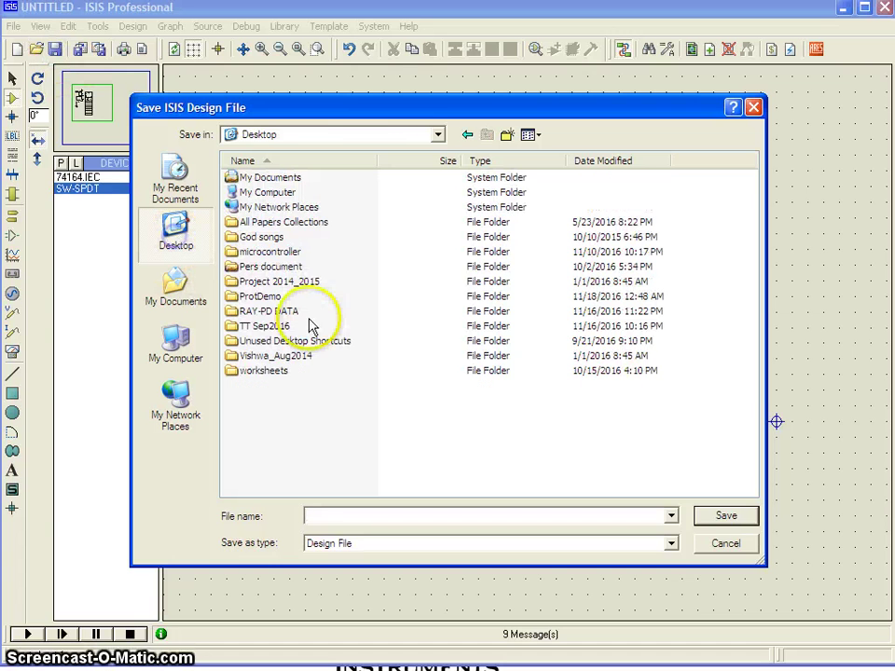
{"action": "double_click", "coordinate": [269, 296]}
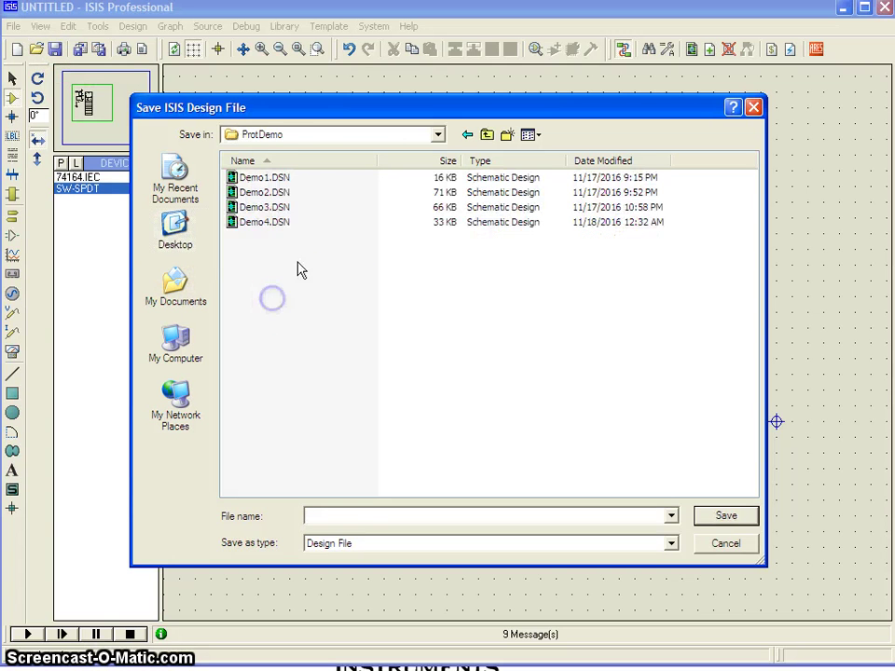
{"action": "left_click", "coordinate": [270, 222]}
{"action": "left_click", "coordinate": [331, 515]}
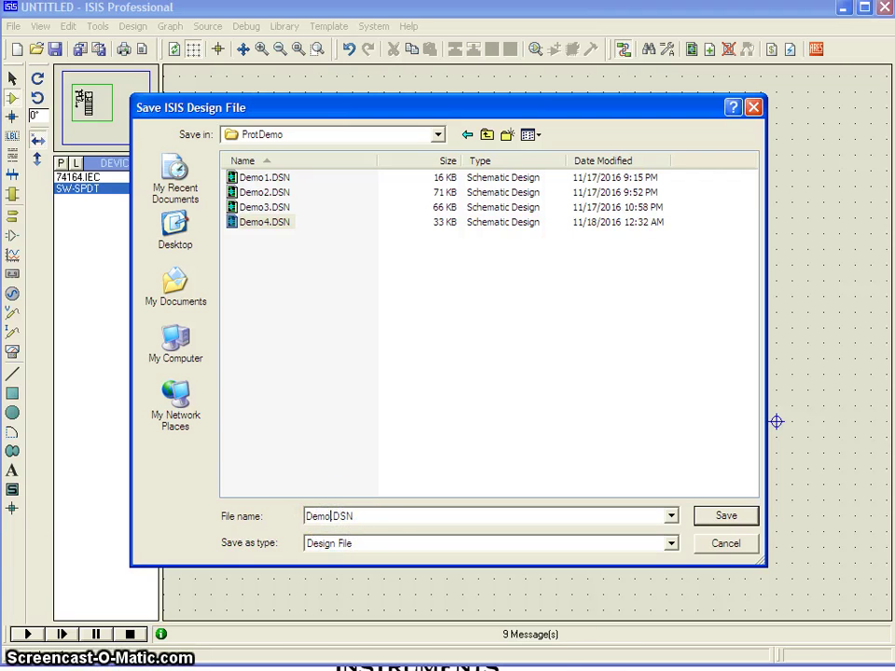
{"action": "key", "text": "Return"}
- Open the Demo2.DSN design from the ProtDemo folder
{"action": "left_click", "coordinate": [35, 49]}
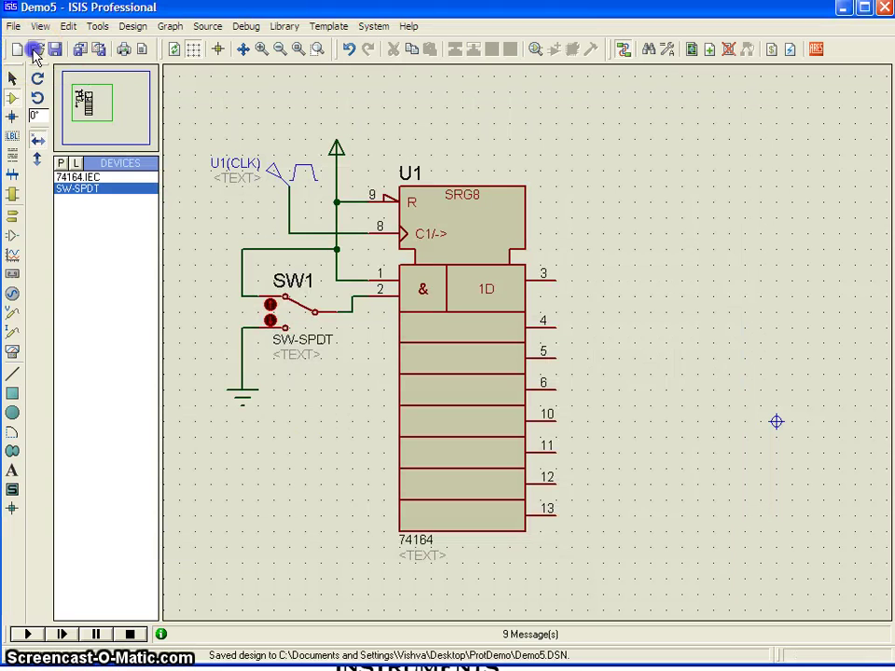
{"action": "left_click", "coordinate": [174, 233]}
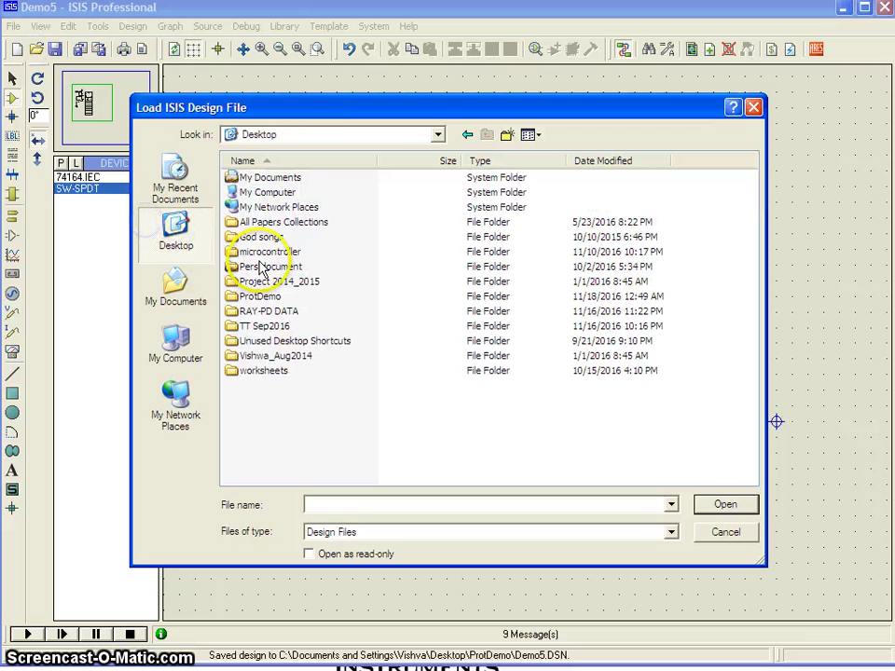
{"action": "double_click", "coordinate": [258, 296]}
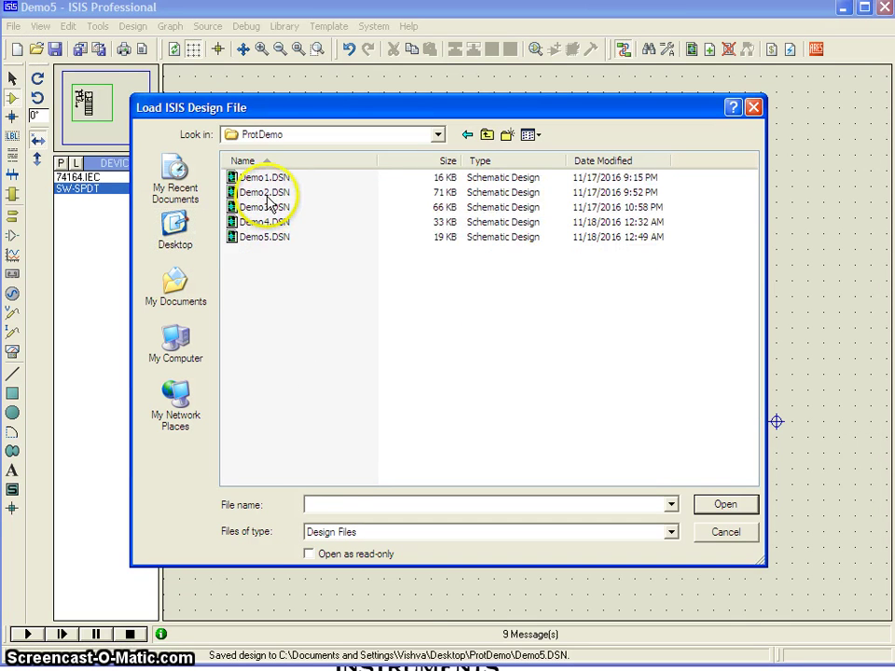
{"action": "double_click", "coordinate": [268, 194]}
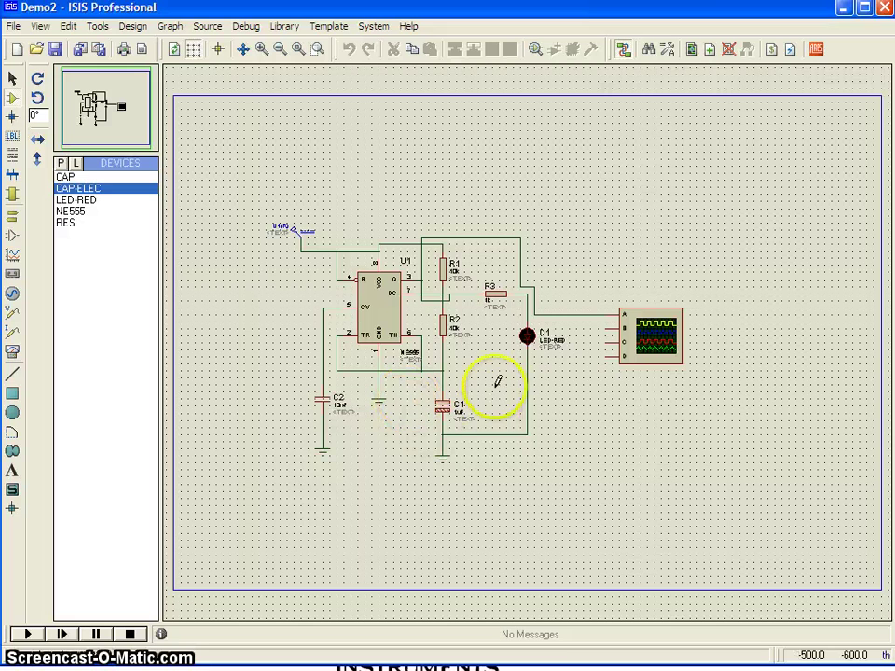
- Delete the scope wire and oscilloscope, then export the 555 circuit through Export PDF File
{"action": "right_click", "coordinate": [566, 315]}
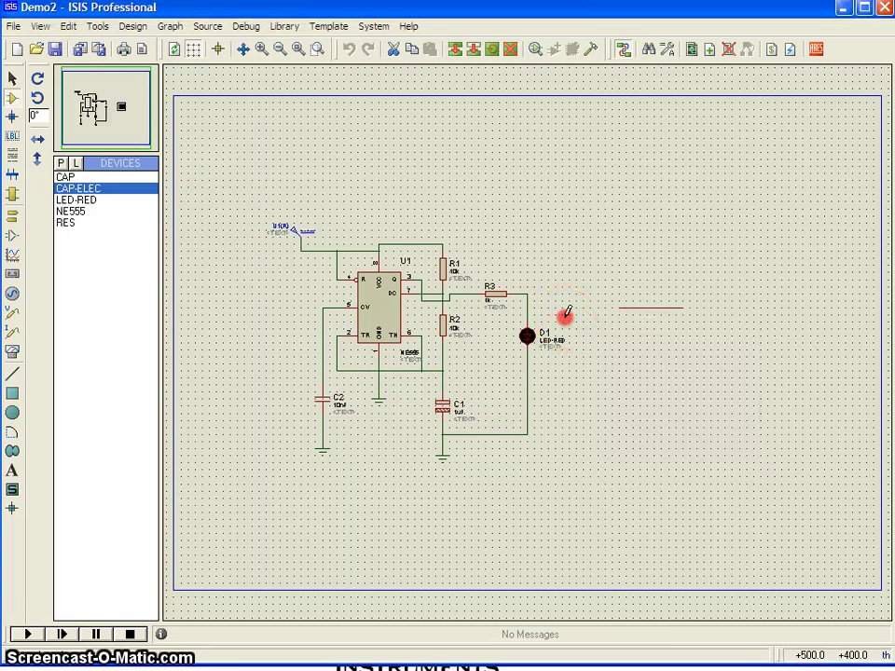
{"action": "right_click", "coordinate": [620, 335]}
{"action": "right_click", "coordinate": [620, 335]}
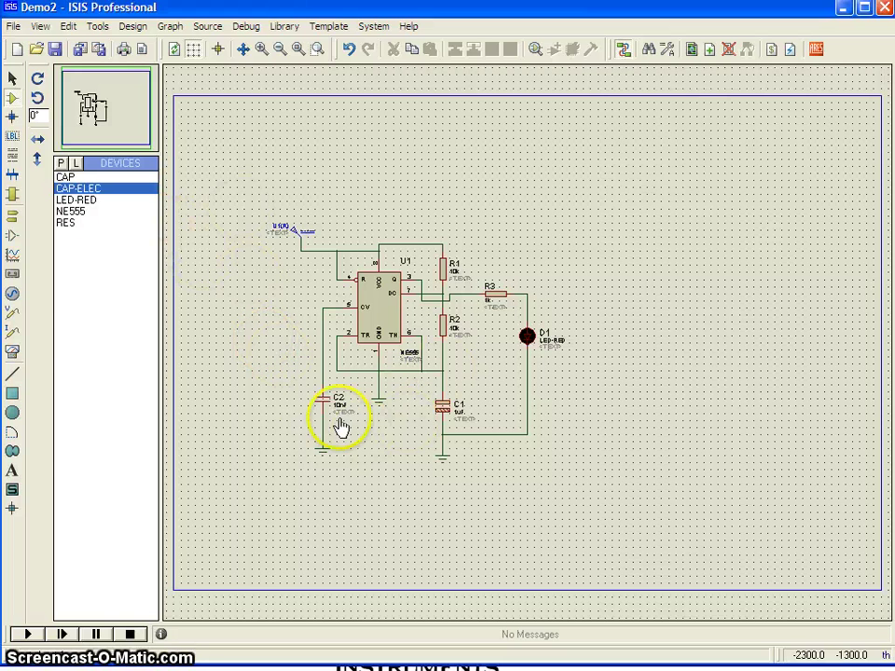
{"action": "left_click", "coordinate": [14, 26]}
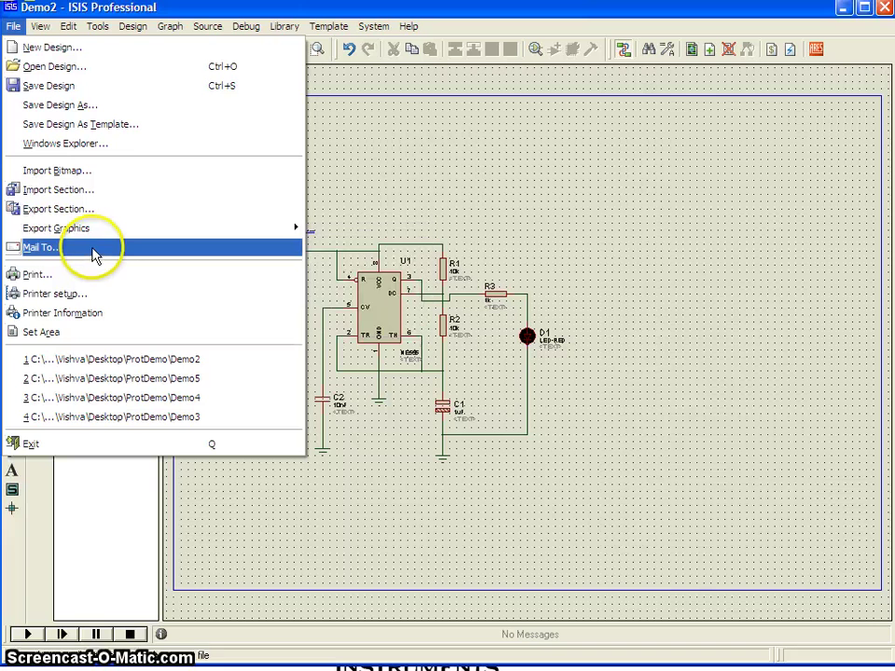
{"action": "mouse_move", "coordinate": [96, 231]}
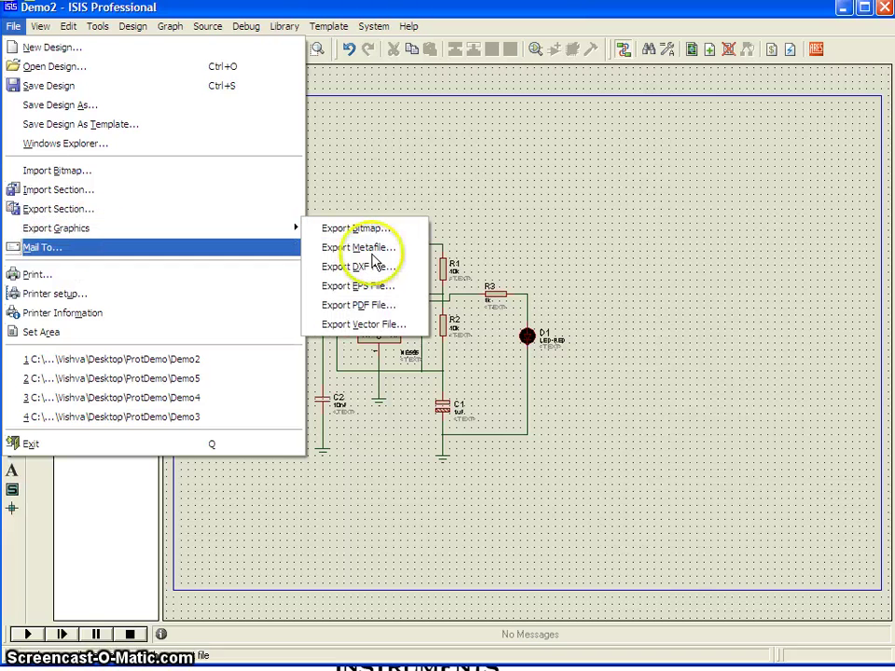
{"action": "left_click", "coordinate": [374, 305]}
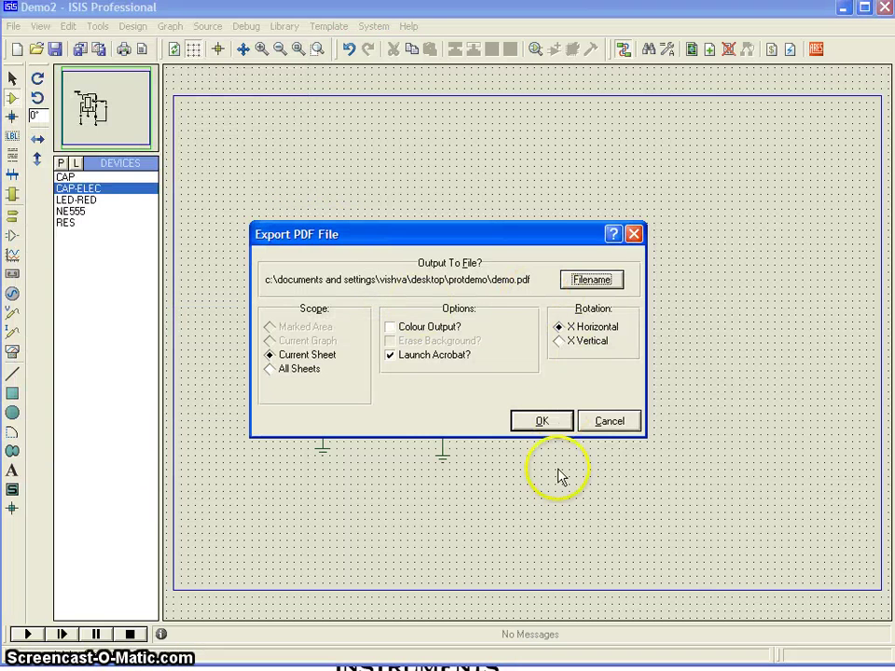
{"action": "left_click", "coordinate": [540, 420]}
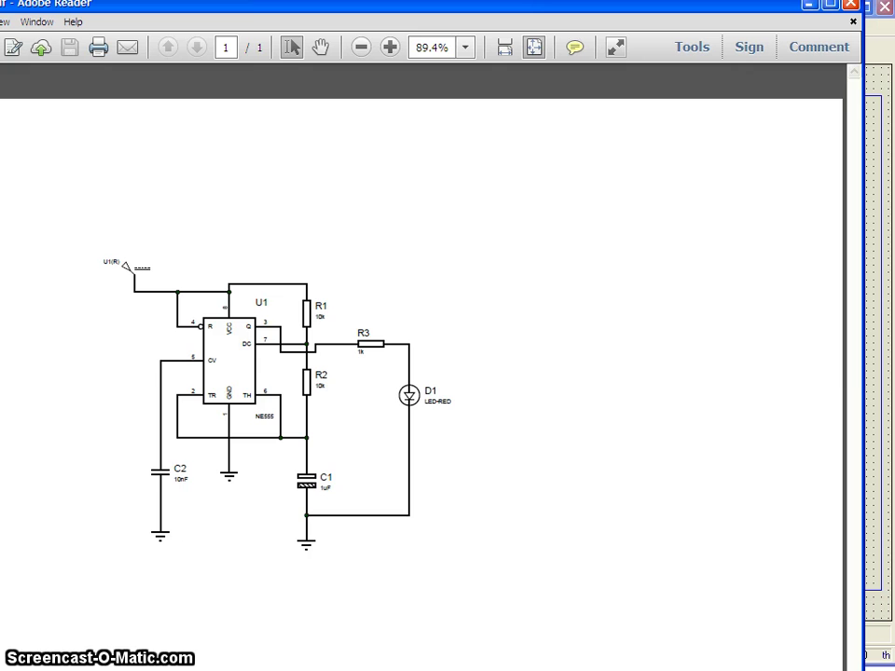
- Zoom the 555-timer PDF to 125% and scroll down through it, then return to ISIS
{"action": "key", "text": "ctrl+equal"}
{"action": "key", "text": "ctrl+equal"}
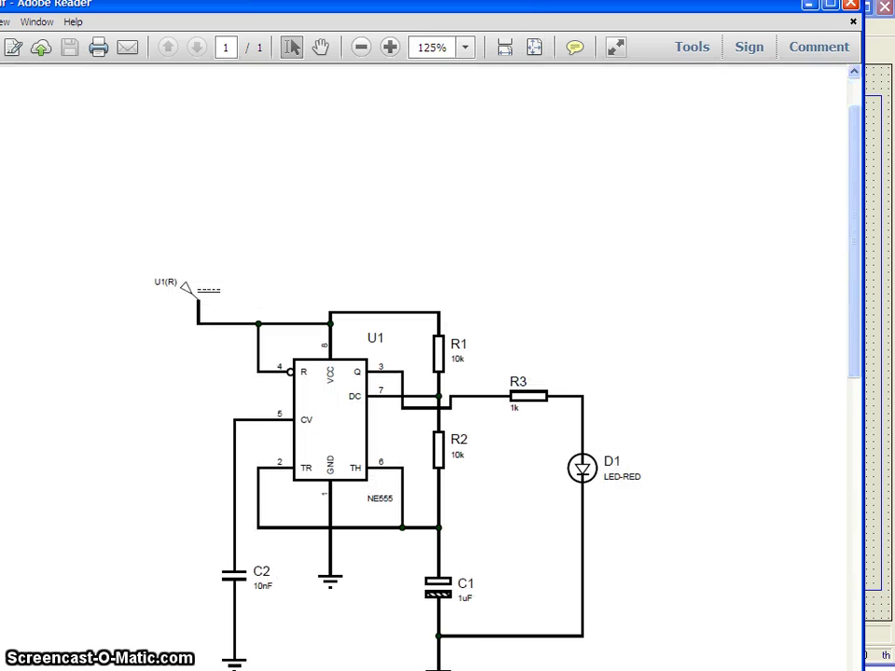
{"action": "scroll", "coordinate": [419, 364], "scroll_direction": "down", "scroll_amount": 1}
{"action": "scroll", "coordinate": [429, 453], "scroll_direction": "down", "scroll_amount": 1}
{"action": "scroll", "coordinate": [429, 454], "scroll_direction": "down", "scroll_amount": 2}
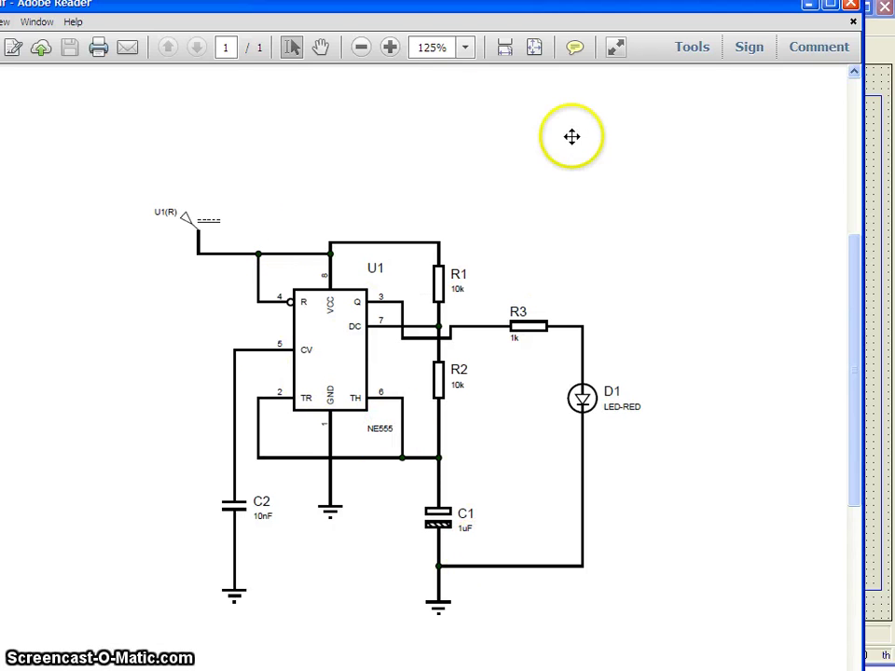
{"action": "key", "text": "alt+Tab"}
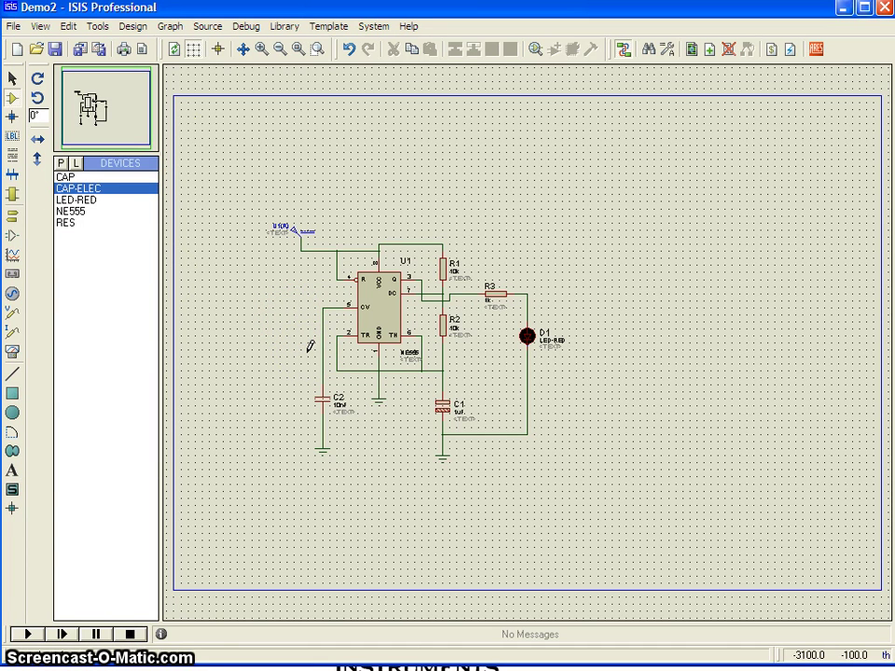
{"action": "left_click", "coordinate": [183, 125]}
{"action": "left_click", "coordinate": [306, 308]}
{"action": "left_click", "coordinate": [13, 26]}
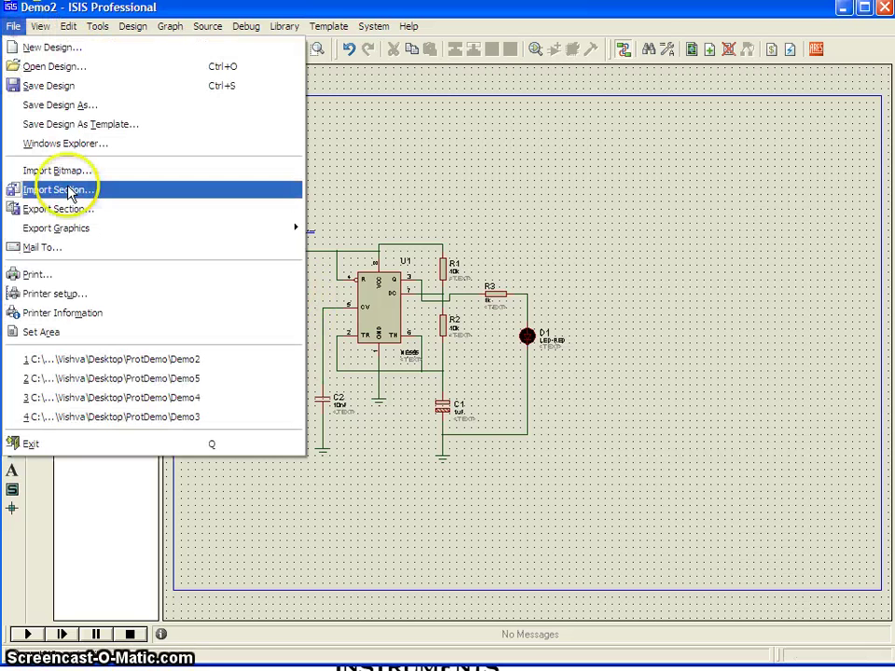
{"action": "mouse_move", "coordinate": [70, 233]}
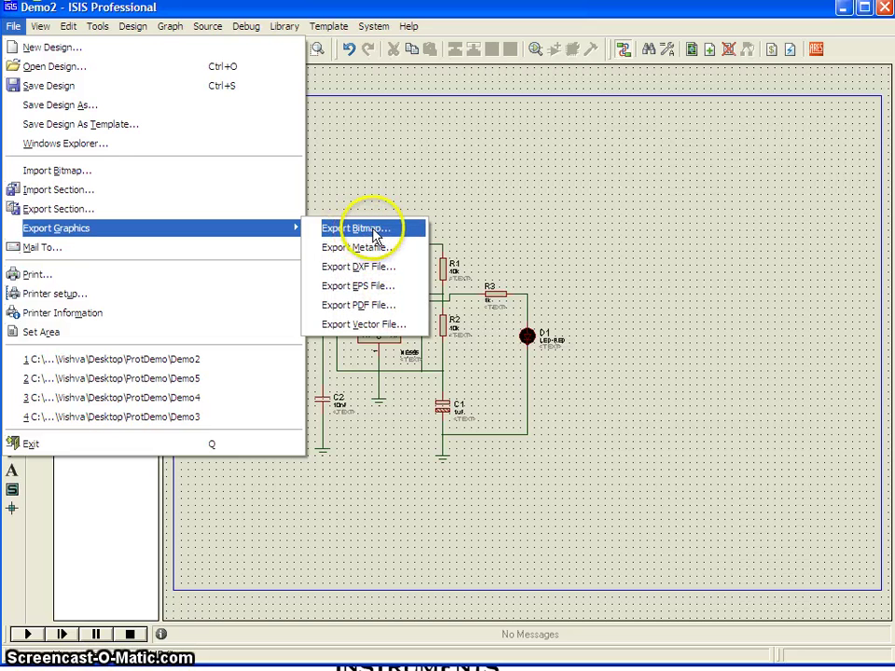
{"action": "left_click", "coordinate": [415, 131]}
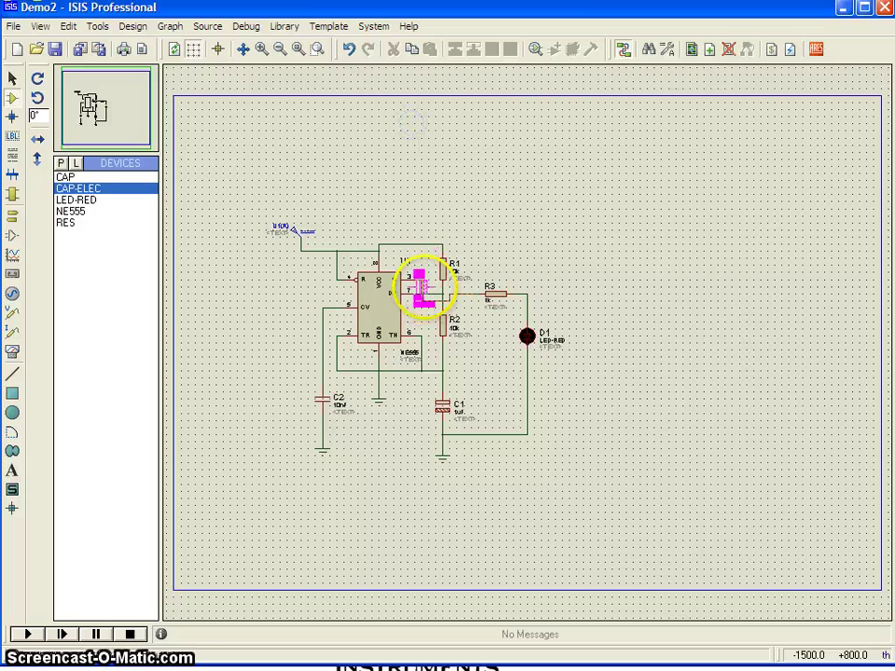